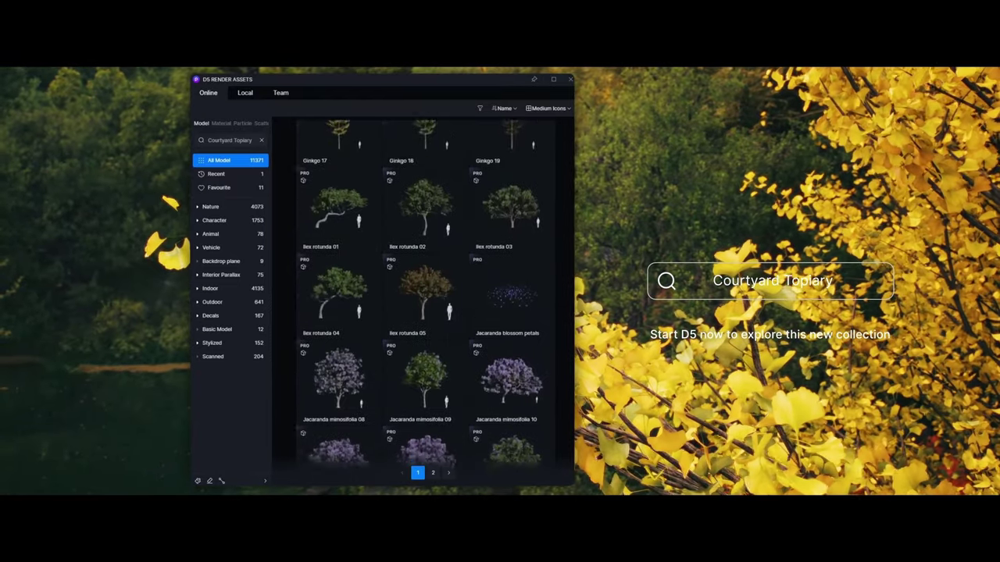
Scroll through the Courtyard Topiary collection in the Assets library
scroll(424, 297, "down", 2)
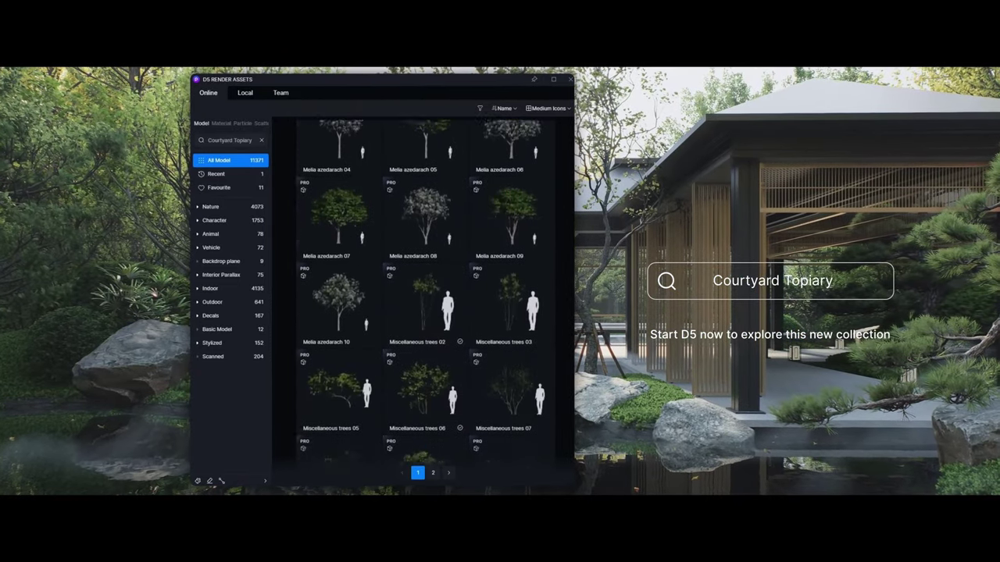
scroll(425, 297, "down", 3)
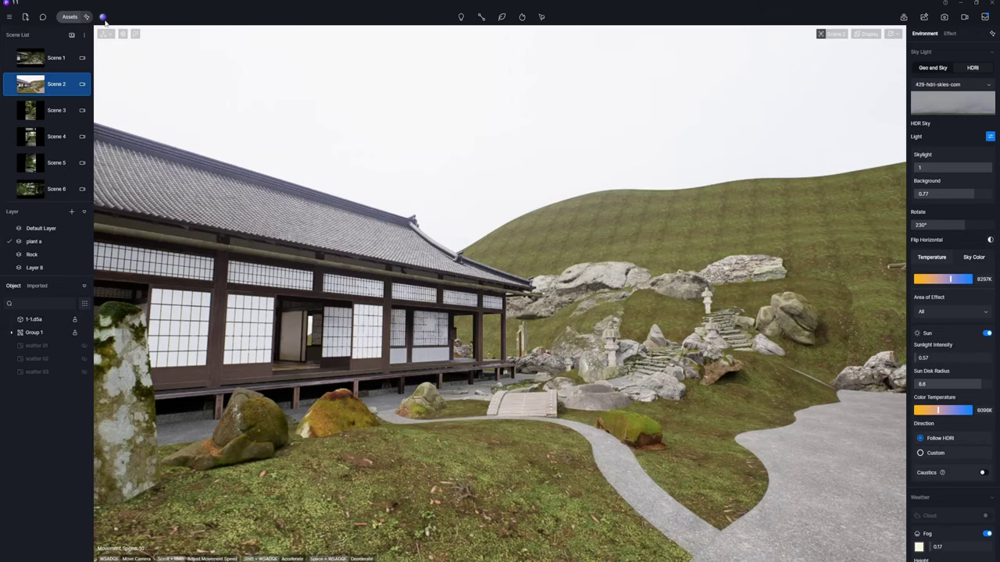
Create a Lawn 01 grass scatter on the ground material and select Scatter 2 for editing
left_click(103, 17)
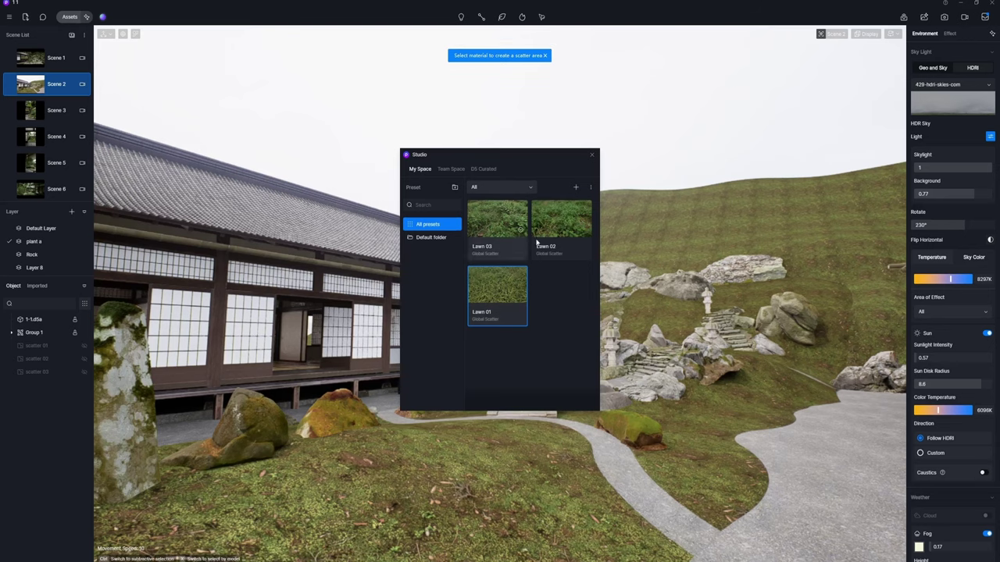
left_click(591, 155)
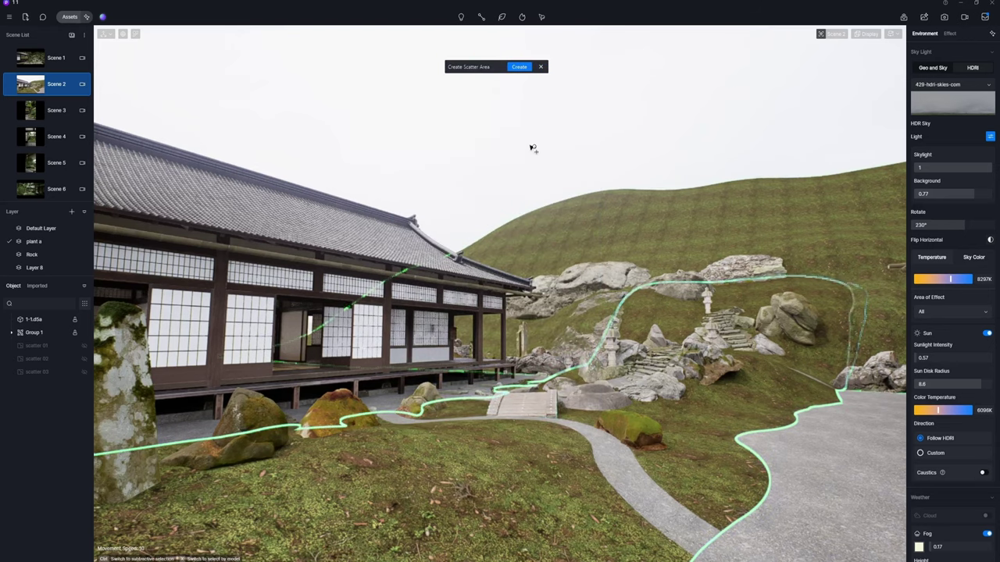
left_click(520, 67)
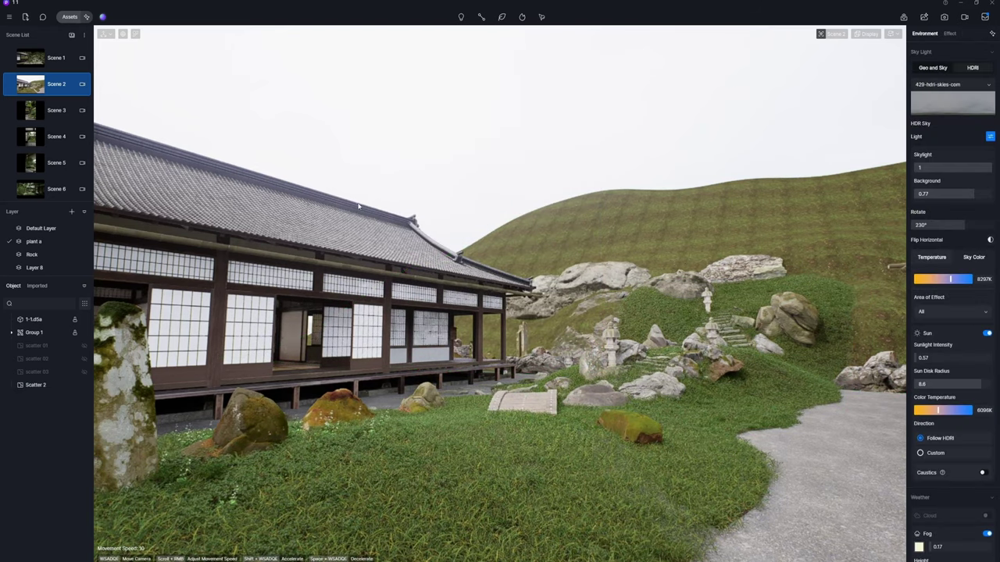
left_click(36, 386)
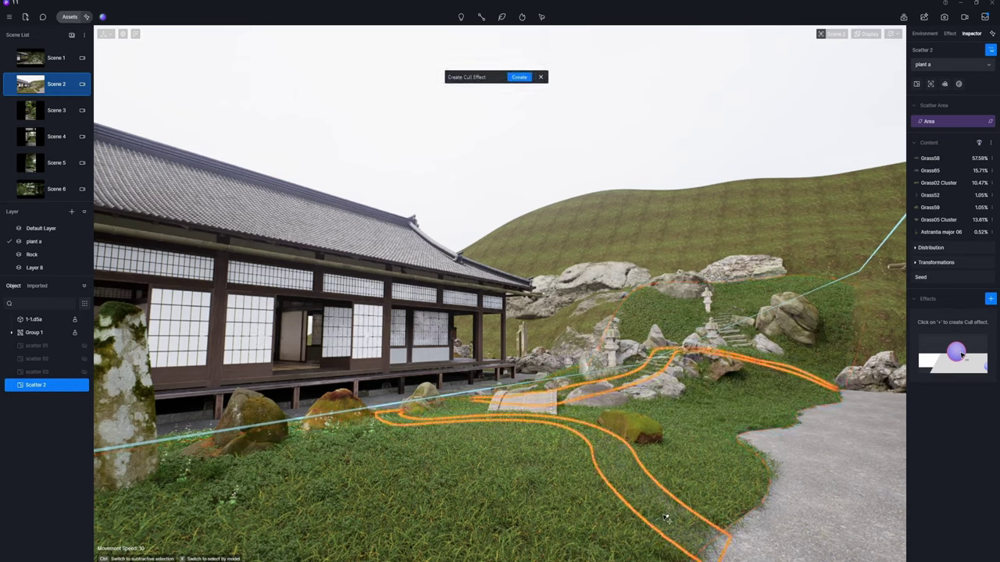
Cull grass along the stone path, then add a Lawn 02 scatter, Scatter 3, on the hillside
left_click(518, 67)
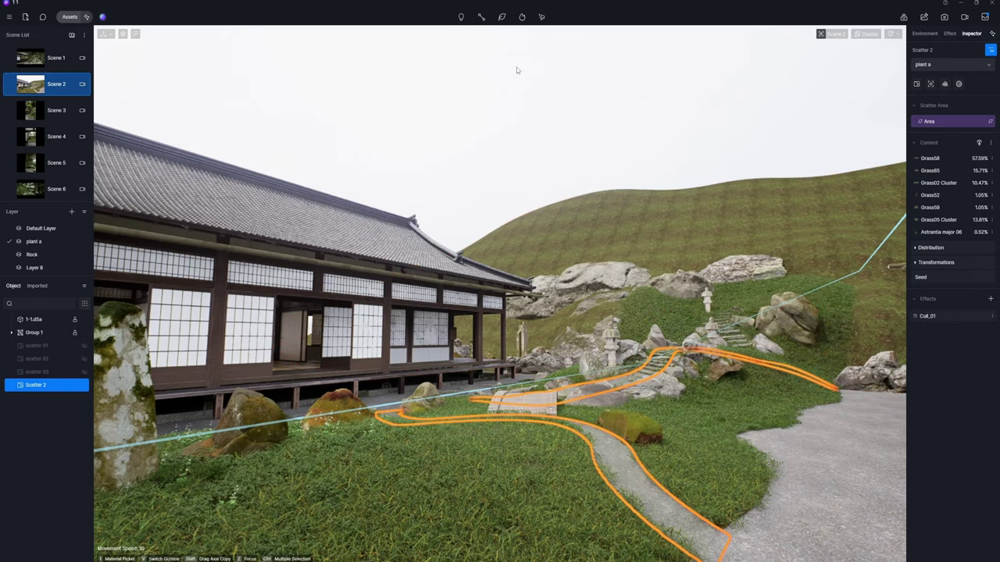
left_click(517, 70)
left_click(557, 222)
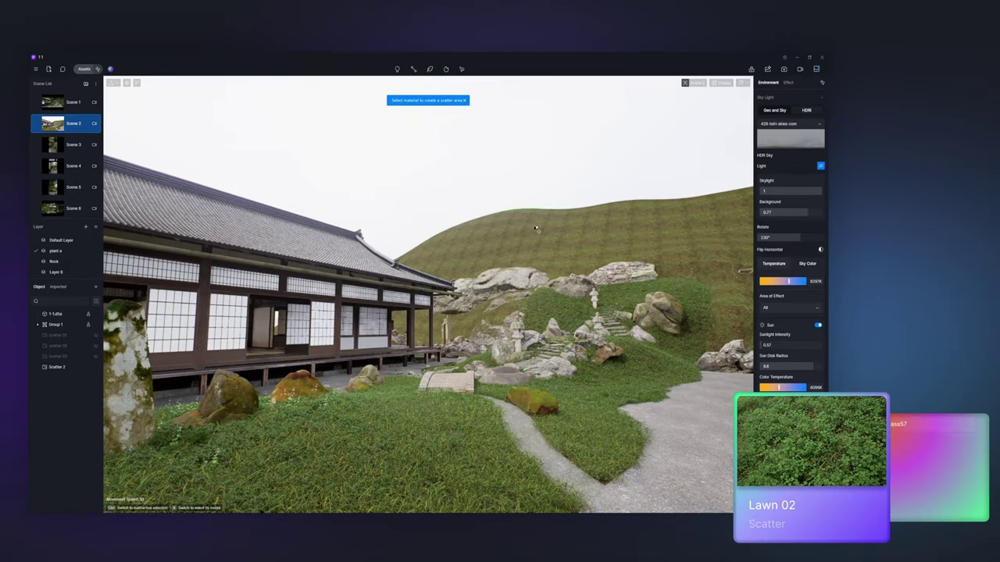
left_click(447, 110)
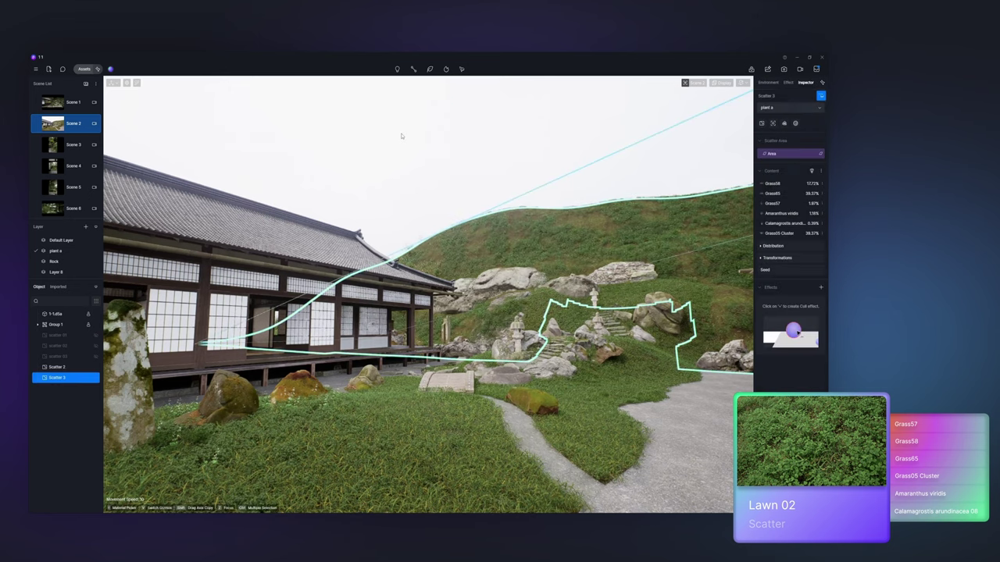
Place an Autumn Trees 01 backdrop plane and move it behind the buildings
left_click(402, 136)
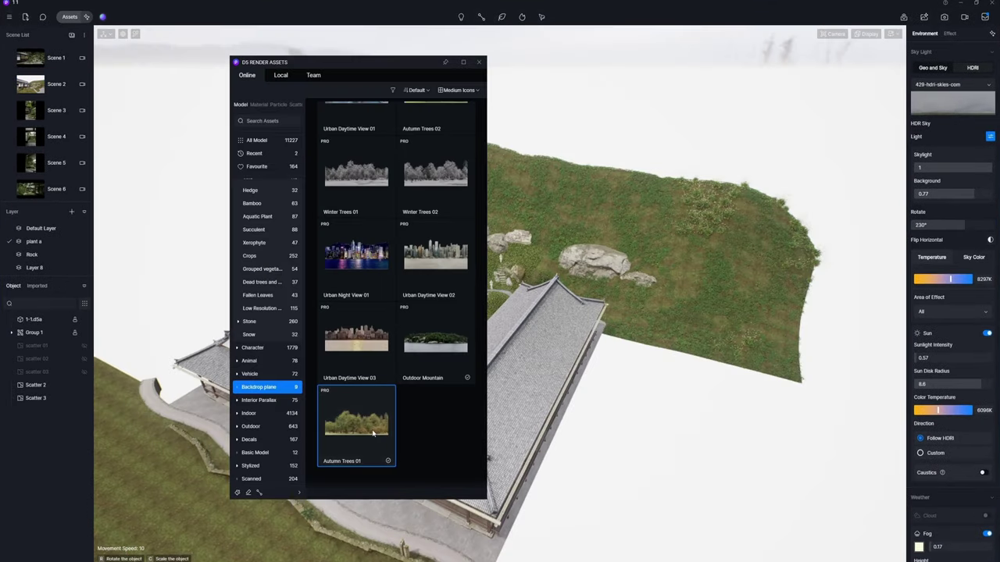
left_click(373, 434)
left_click(234, 234)
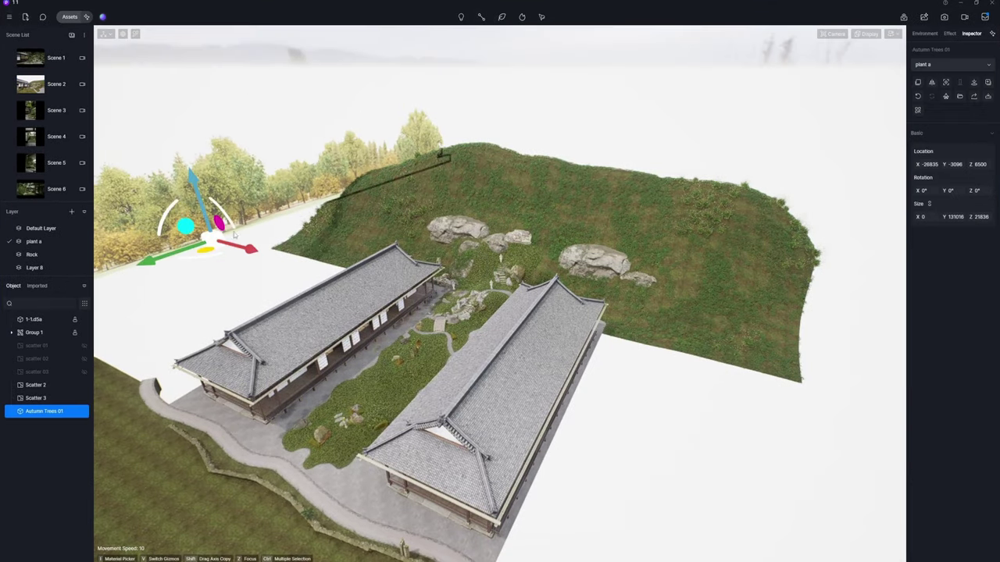
left_click_drag(233, 235, 762, 387)
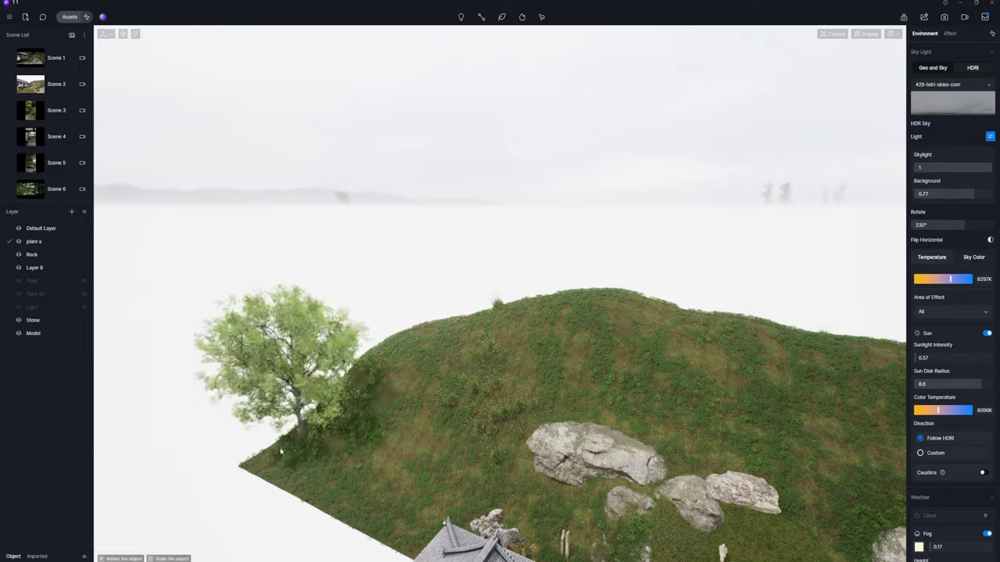
Plant a row of broadleaf trees along the hill ridge with continuous placement
left_click(270, 462)
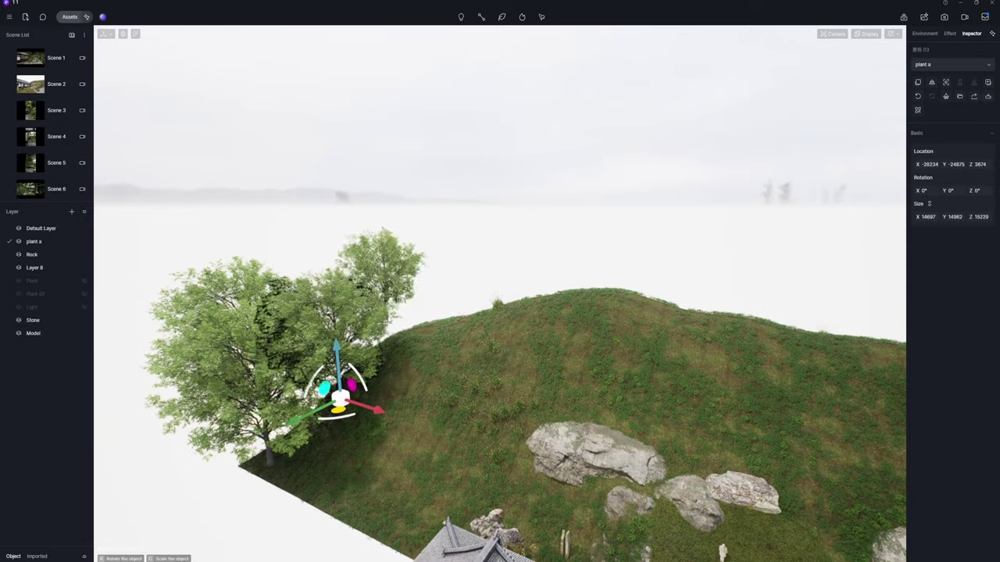
mouse_move(520, 295)
left_mouse_down()
mouse_move(591, 297)
mouse_move(714, 325)
mouse_move(902, 386)
left_mouse_up()
key("Escape")
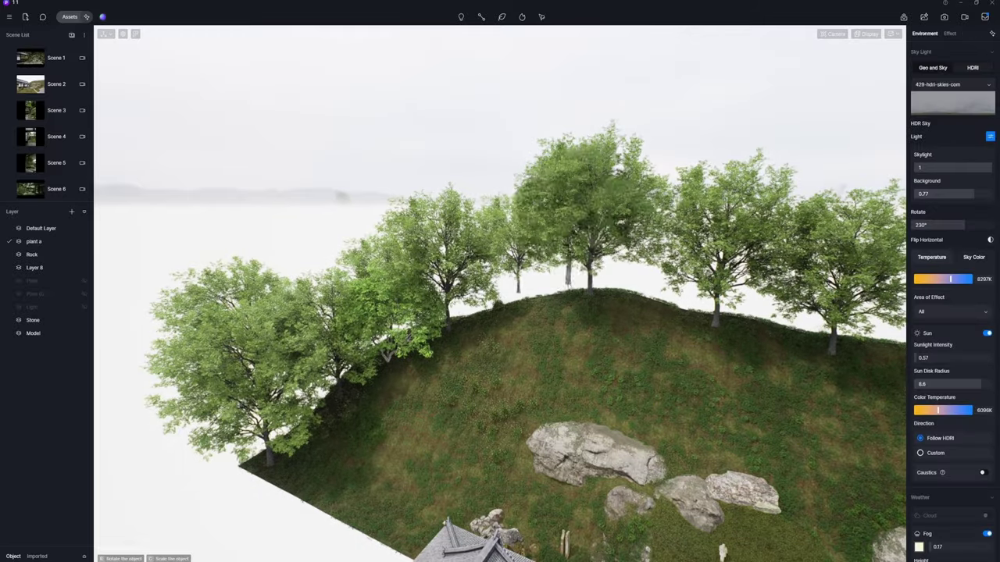
left_click(537, 304)
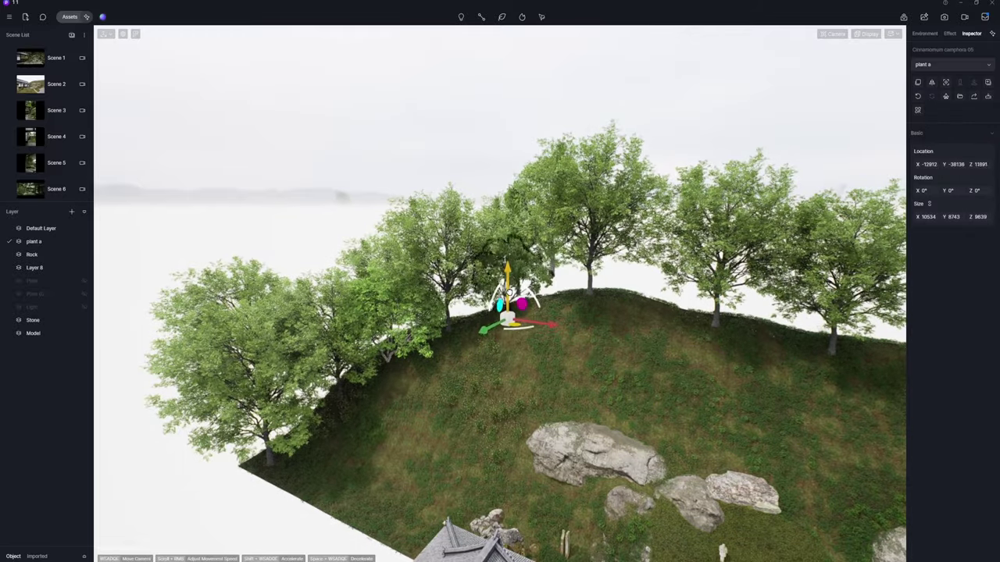
key("Escape")
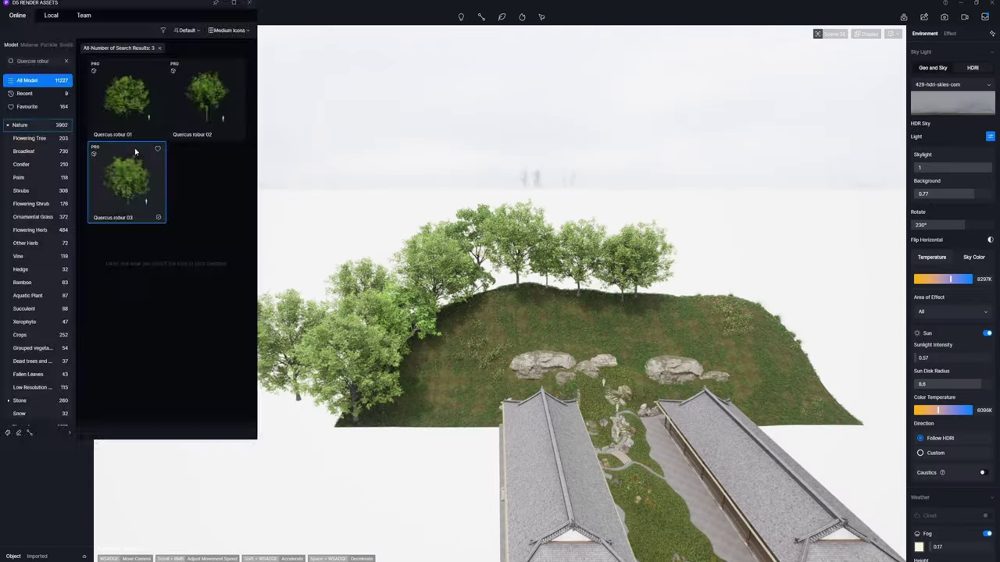
Add a Quercus robur 03 oak and Courtyard Topiary trees at the ridge's right end and slope
left_click(723, 346)
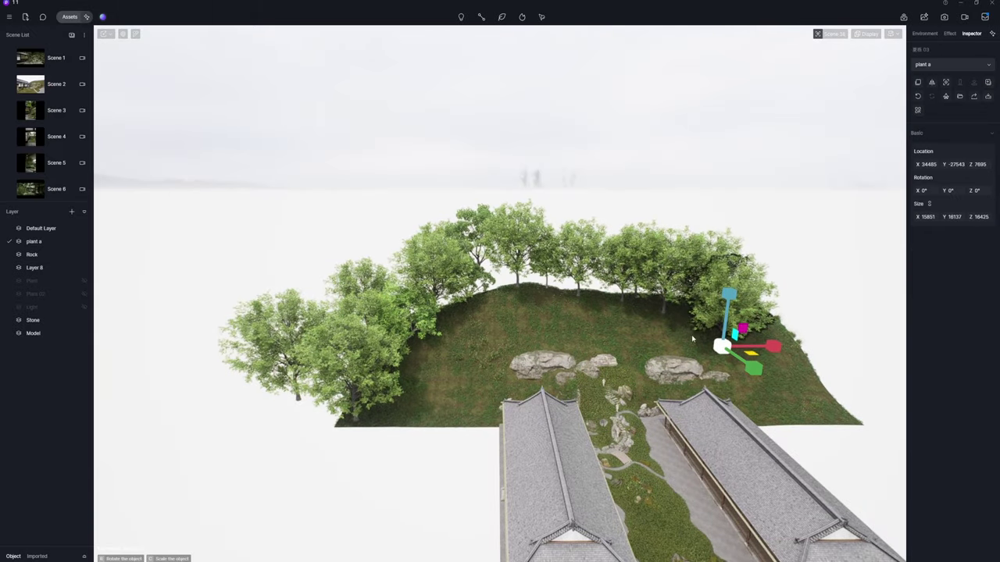
left_click(836, 401)
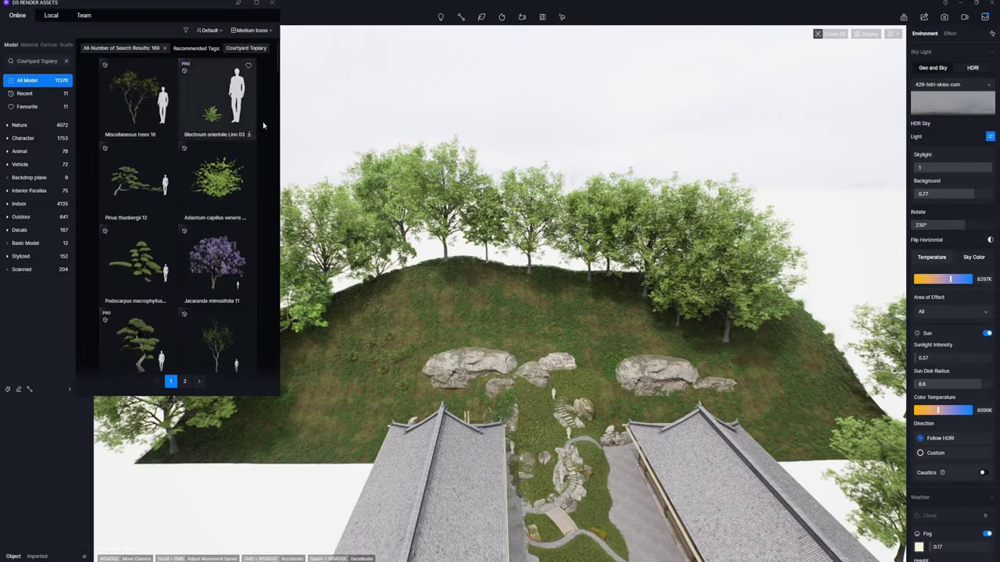
left_click(185, 382)
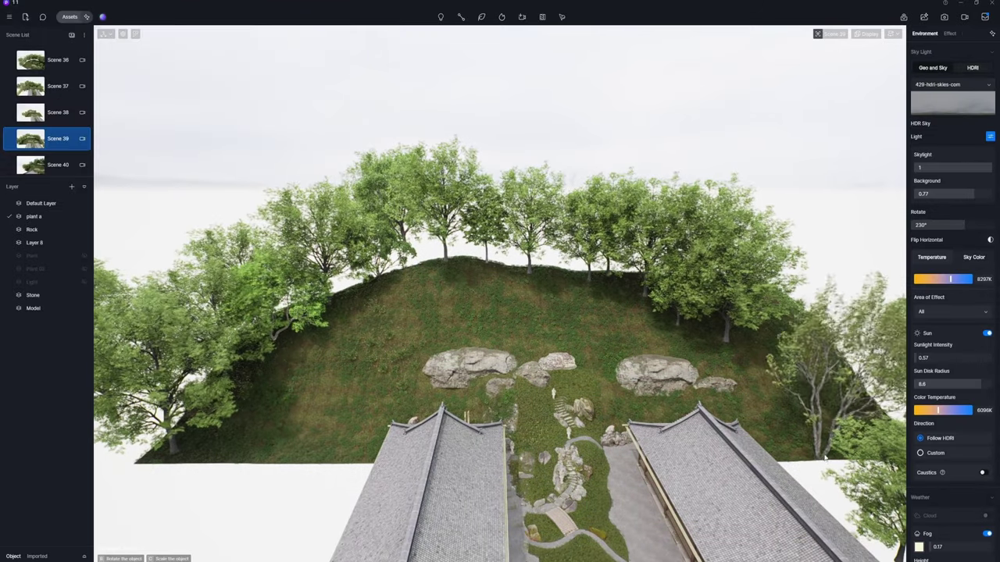
left_click(794, 449)
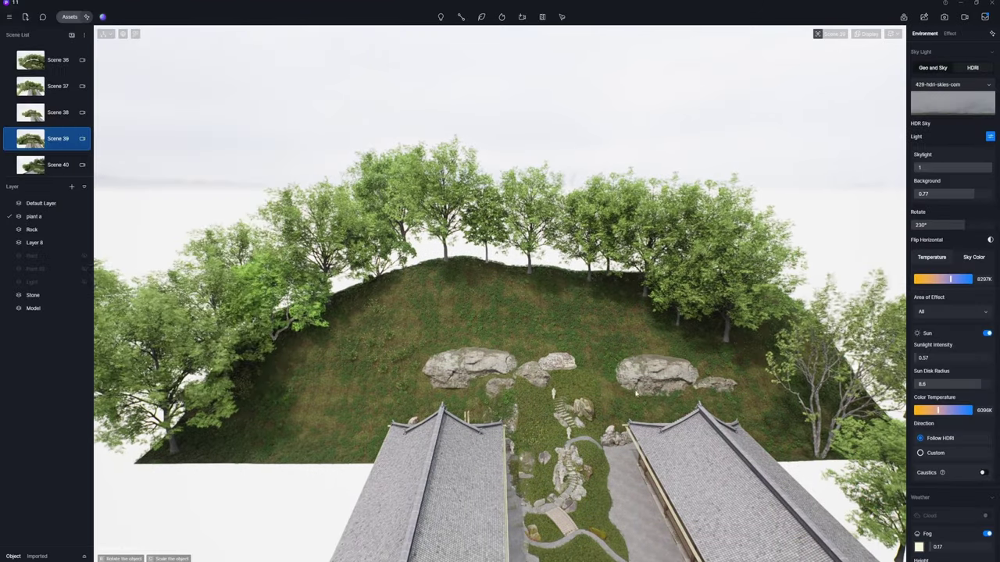
Lay a Larix conifer path along the hill behind the broadleaf row, with randomized tree sizes
left_click(769, 438)
left_click(734, 381)
left_click(474, 58)
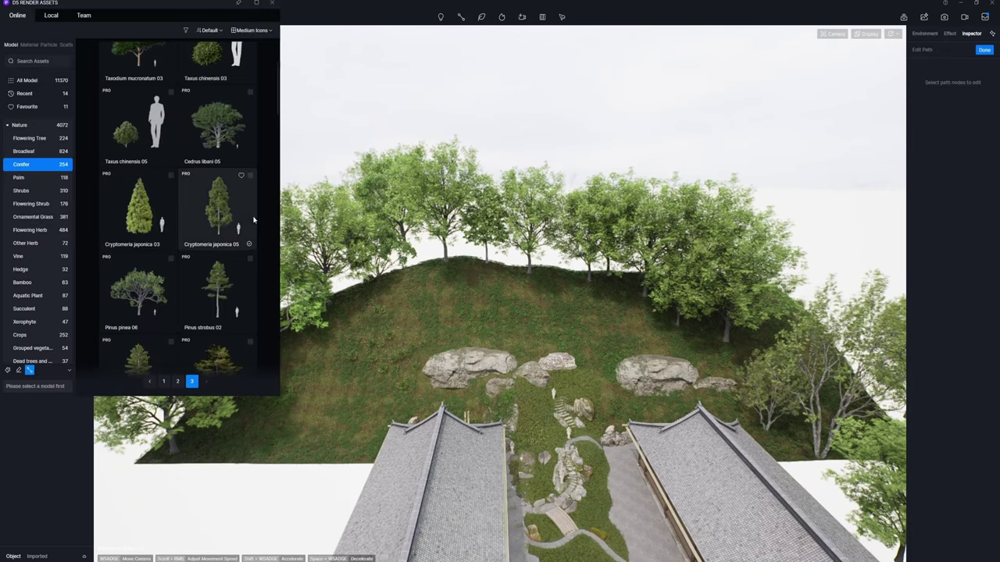
scroll(267, 234, "down", 10)
scroll(233, 210, "down", 2)
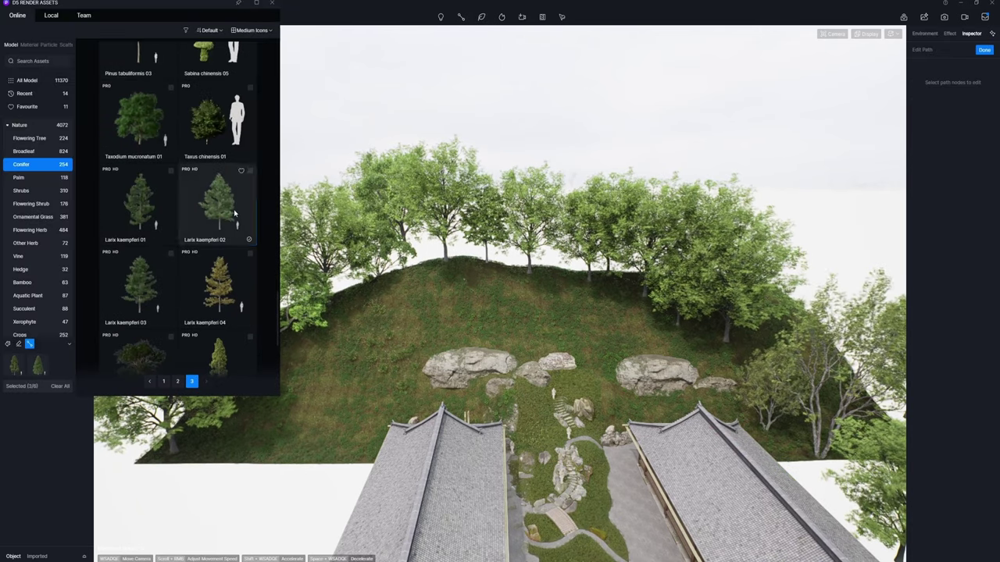
left_click(172, 451)
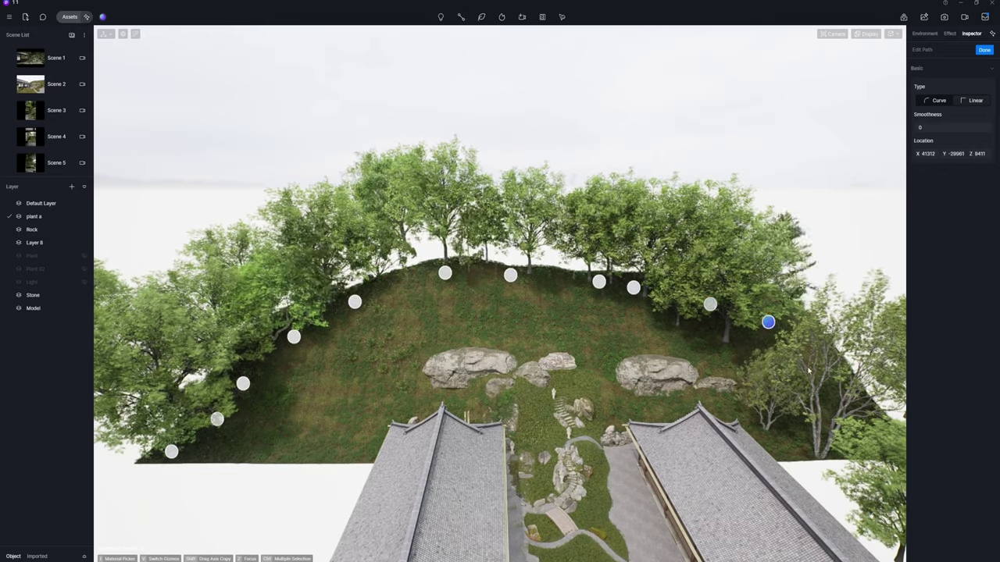
left_click(984, 51)
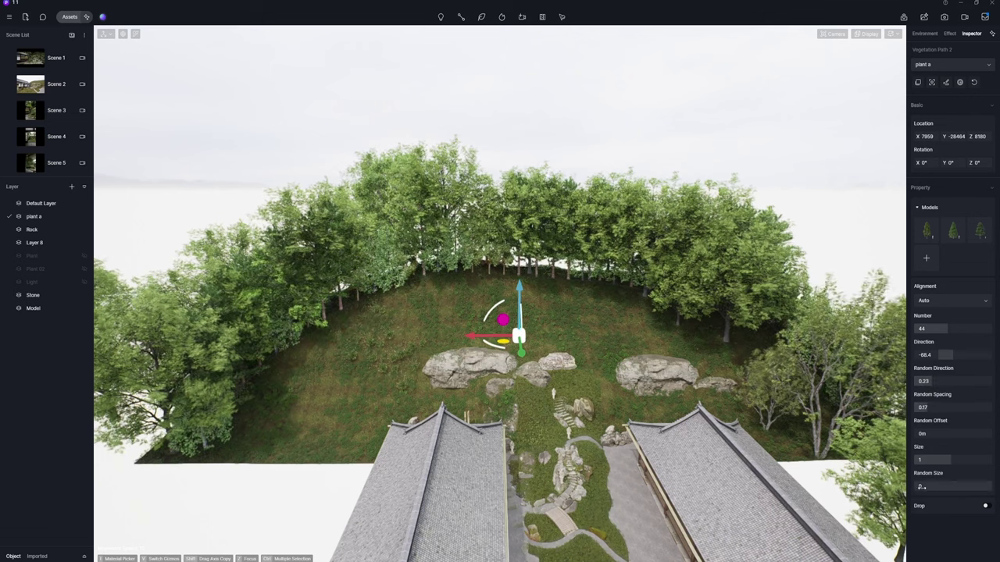
left_click_drag(921, 486, 953, 489)
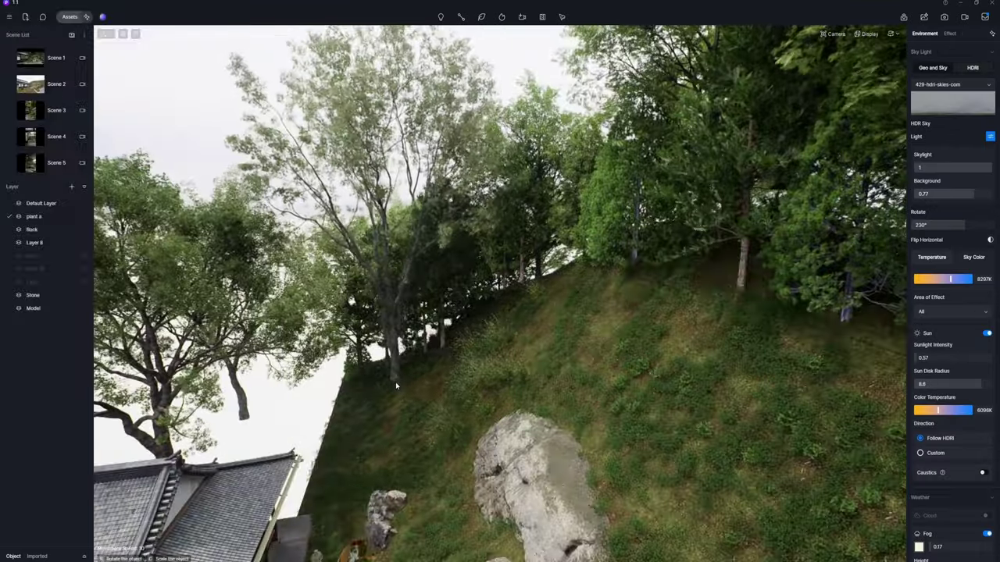
Place a large tree at the right and two Acer palmatum maples on the slope above the steps
left_click(395, 385)
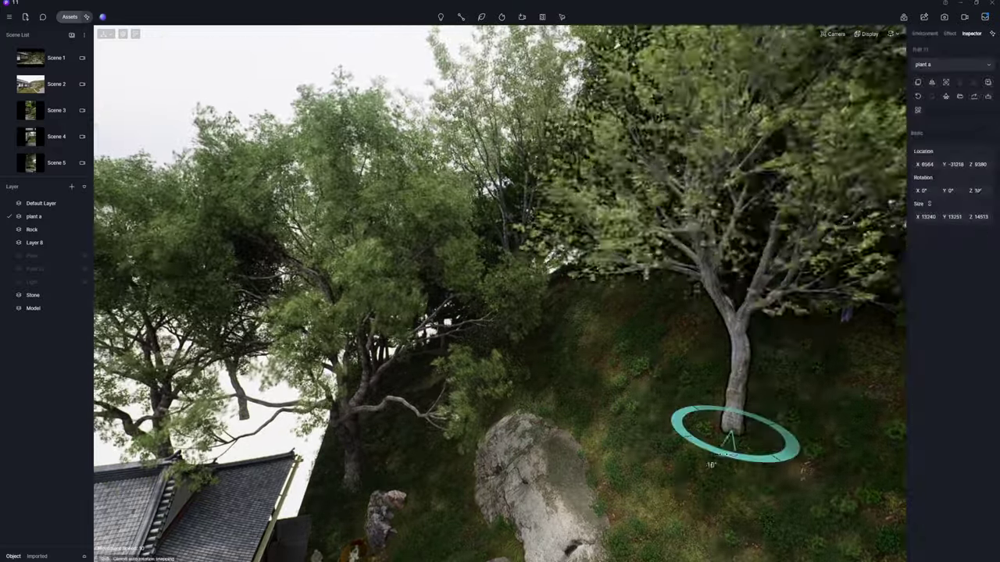
left_click(734, 419)
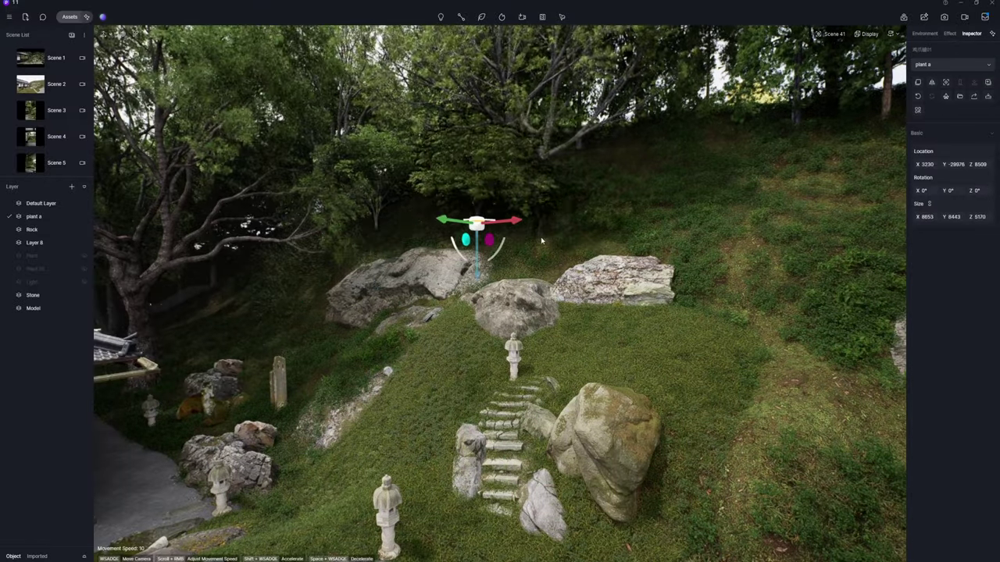
left_click(528, 248)
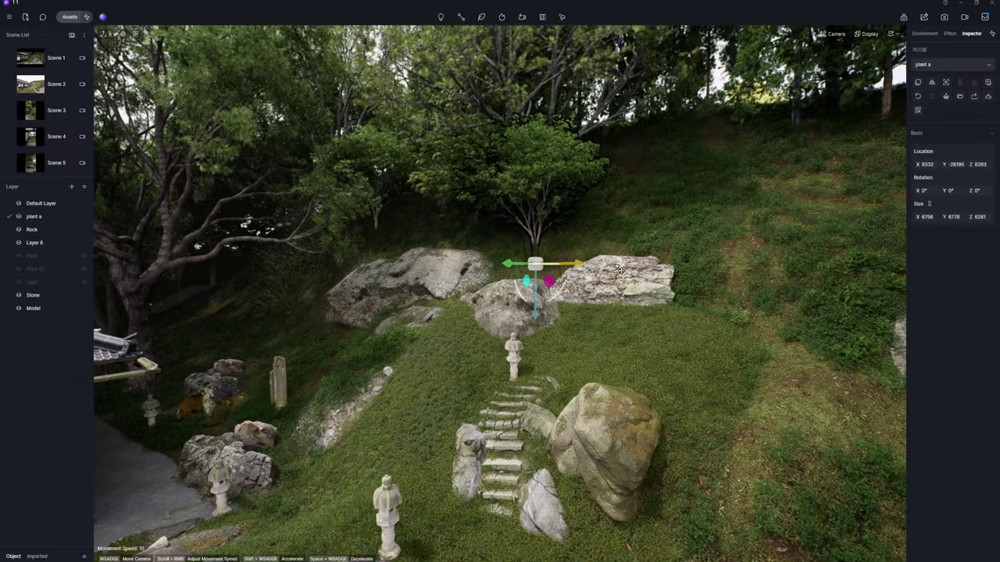
left_click_drag(551, 263, 752, 331, "shift")
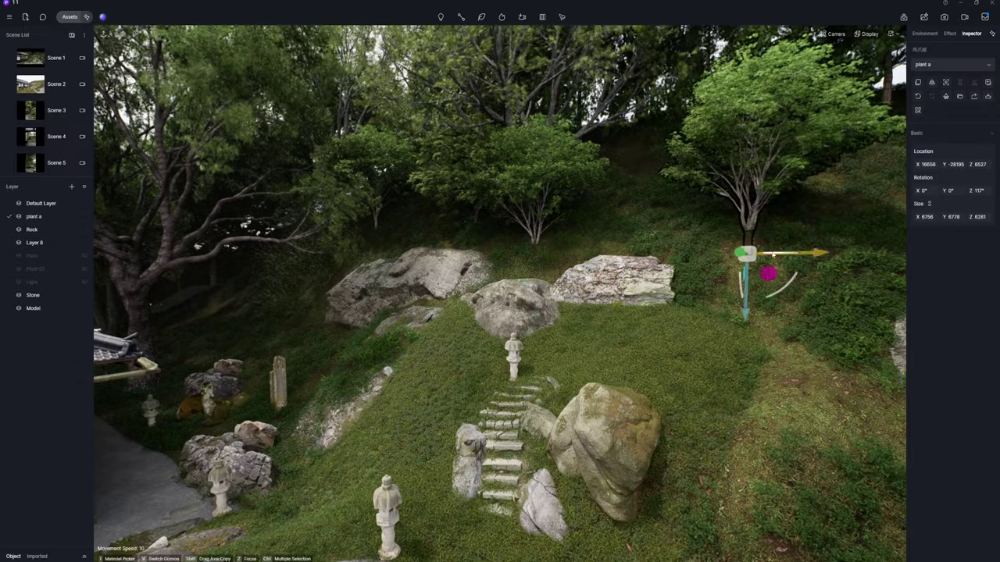
left_click(648, 188)
left_click(698, 190)
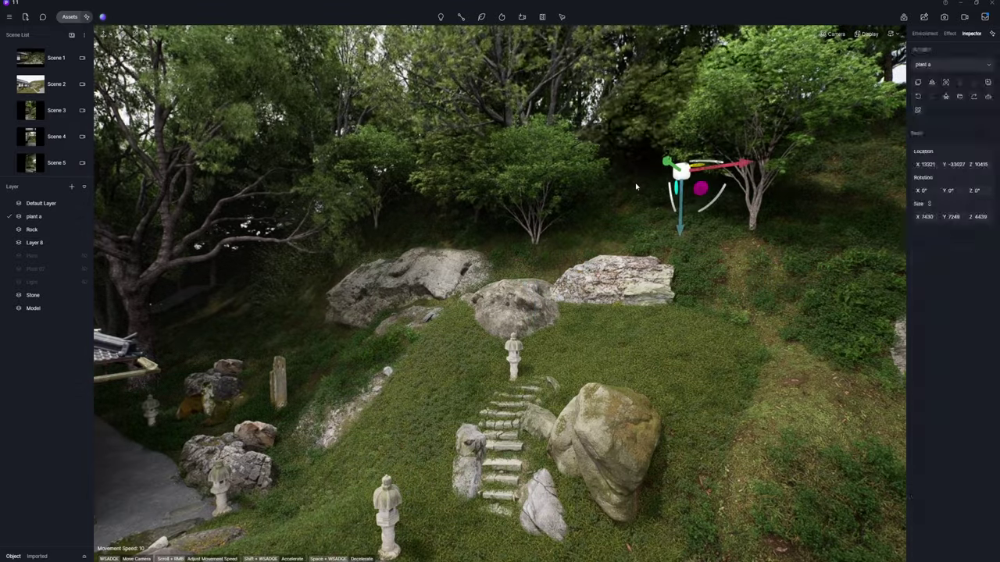
left_click(647, 189)
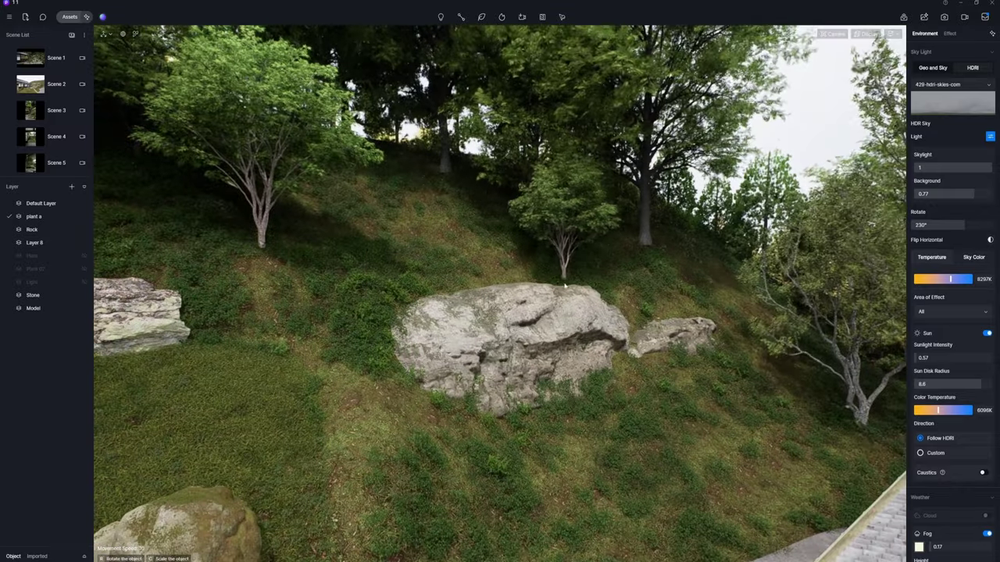
Add a small hillside tree, a fern bush and two pink azaleas behind the lantern
left_click(558, 203)
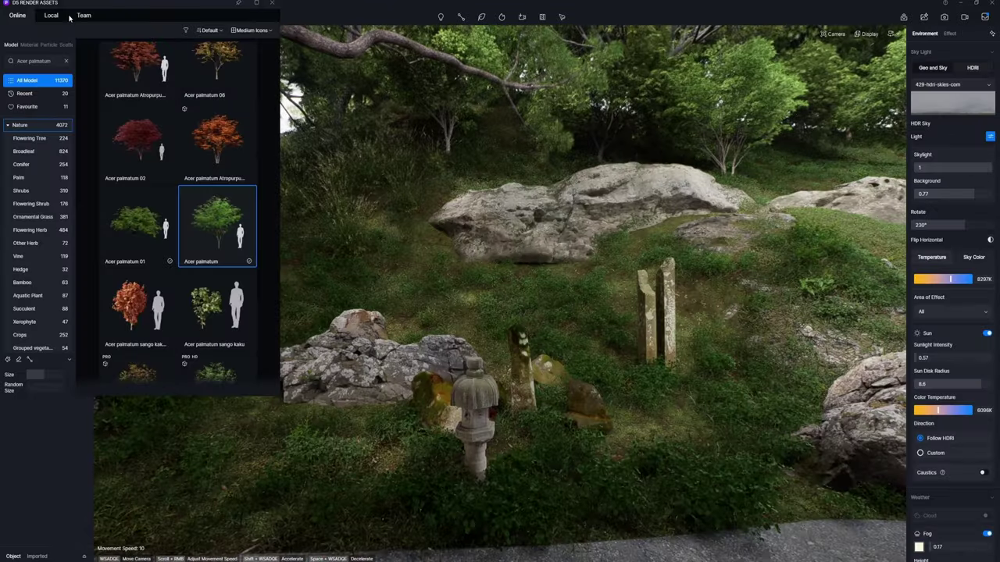
left_click(69, 16)
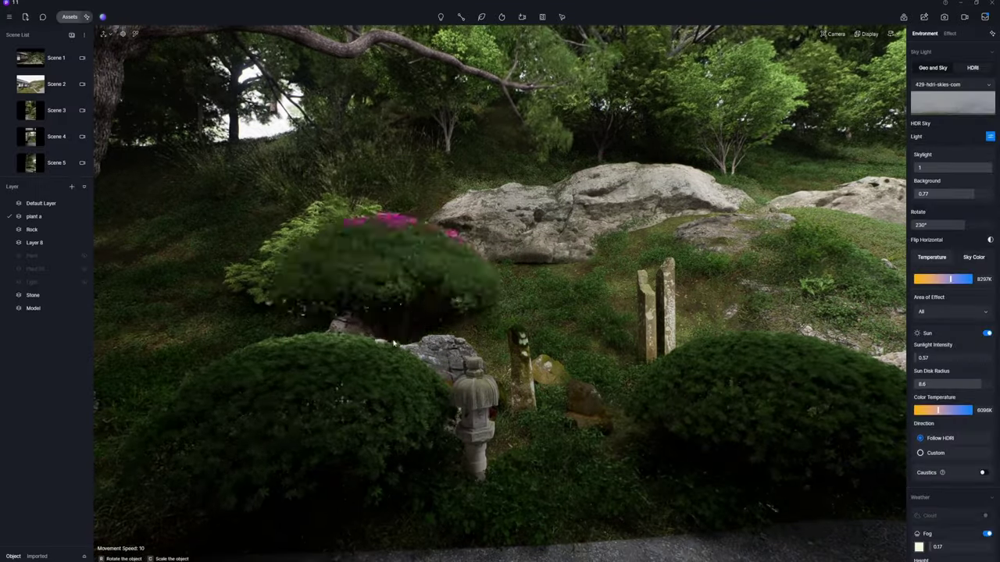
left_click(406, 305)
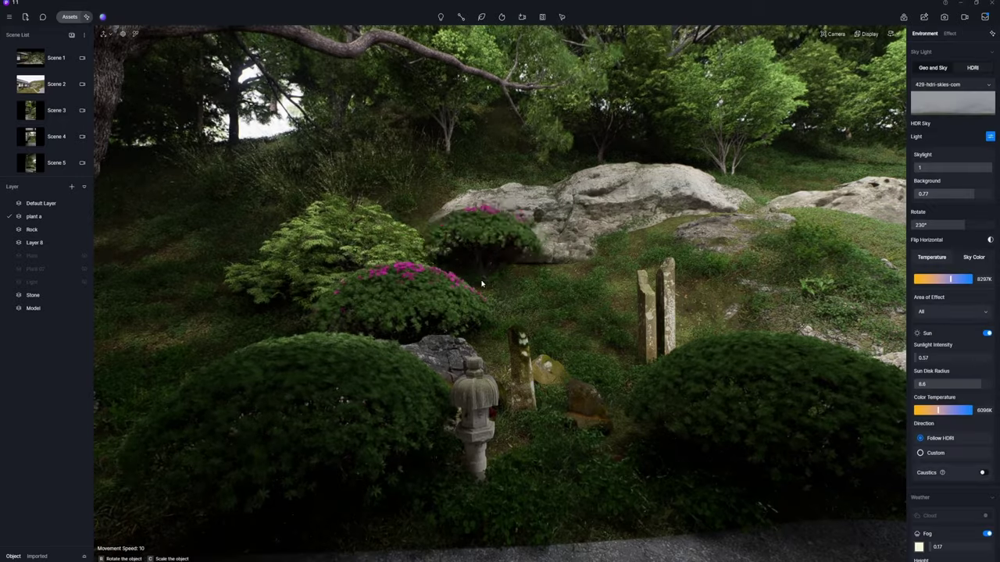
left_click(484, 258)
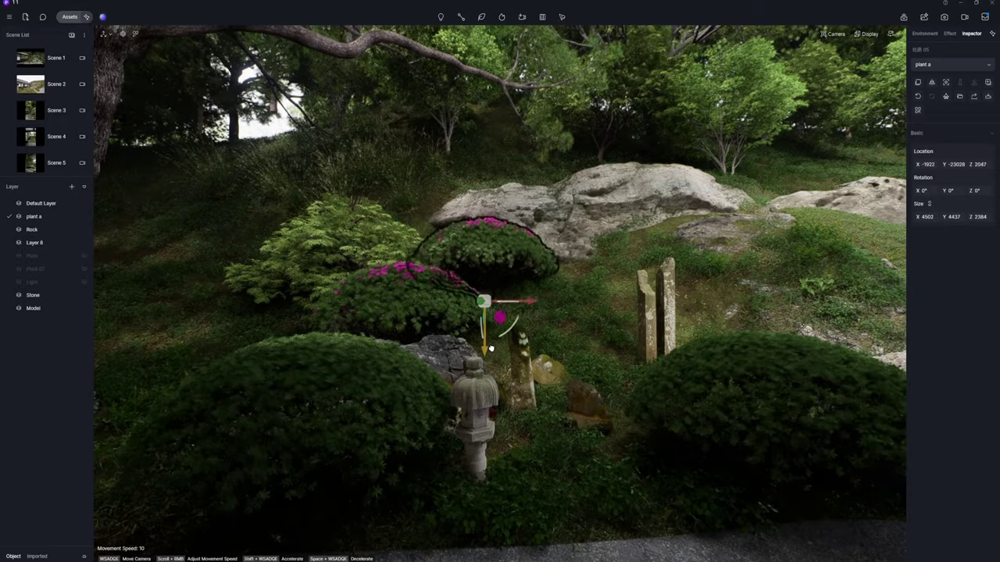
left_click(531, 296)
Place a small tree beside the big rock and a pink flowering tree by the stone pillars
left_click(531, 295)
left_click_drag(525, 302, 599, 263)
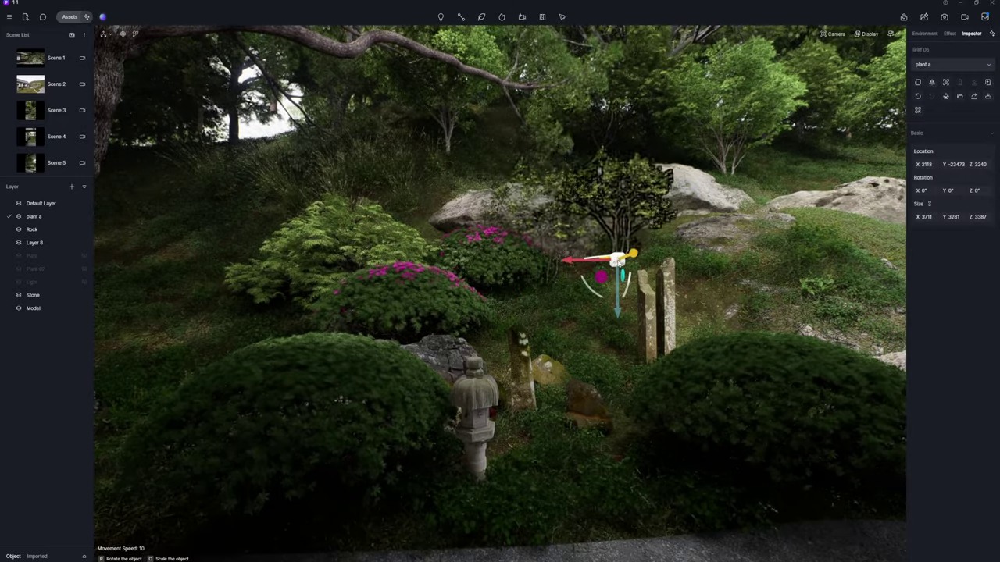
left_click(598, 393)
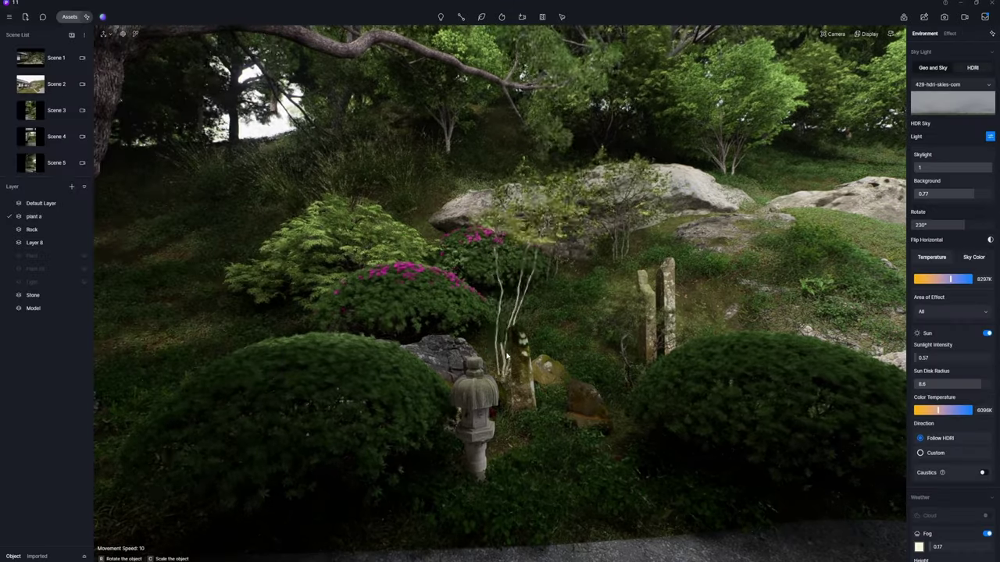
left_click(391, 342)
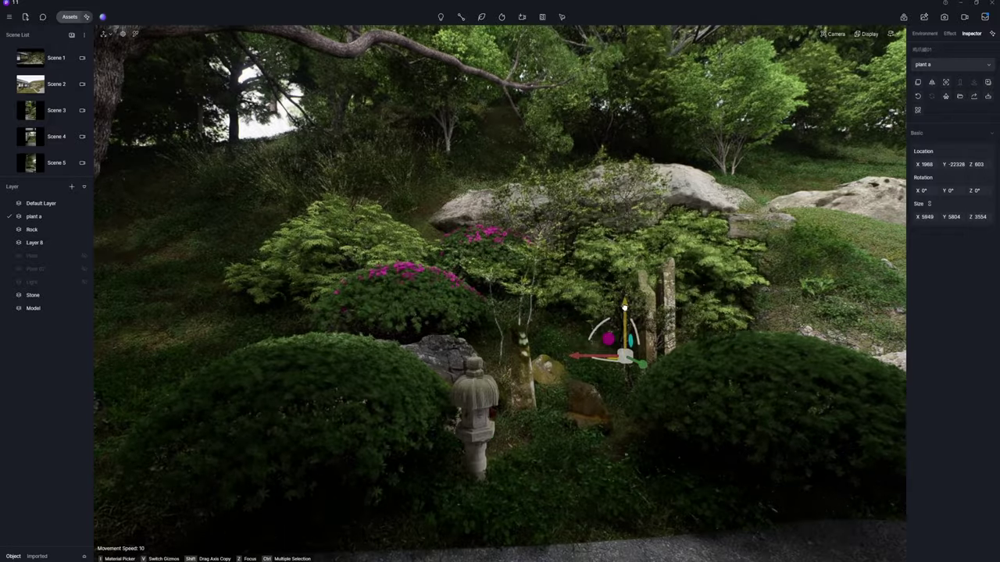
left_click_drag(602, 335, 625, 335)
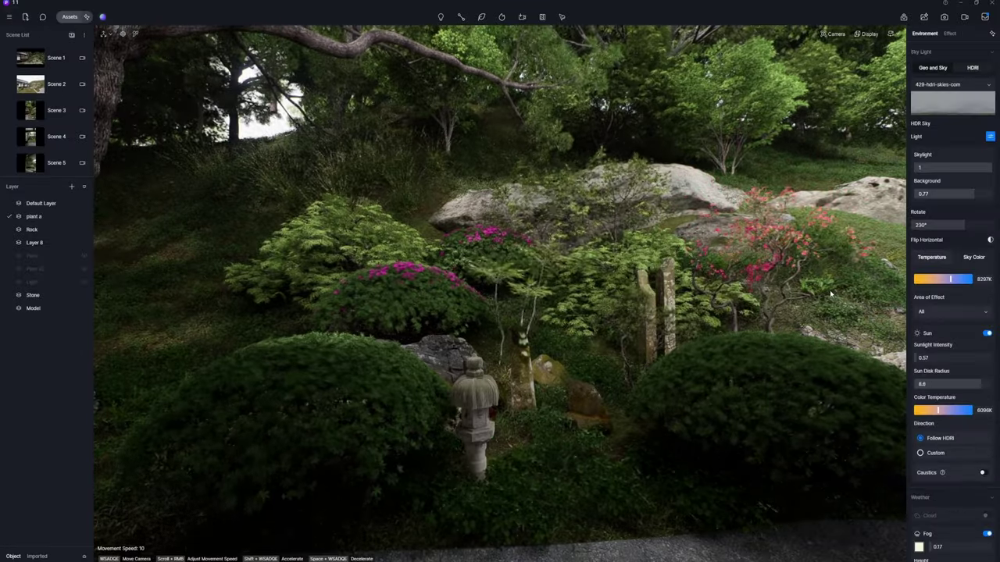
left_click(847, 389)
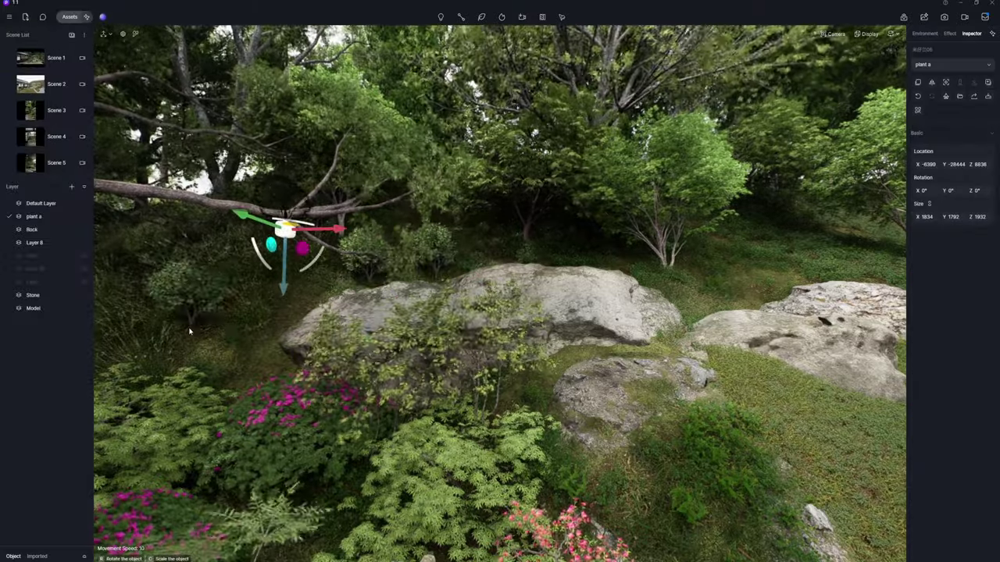
left_click(645, 289)
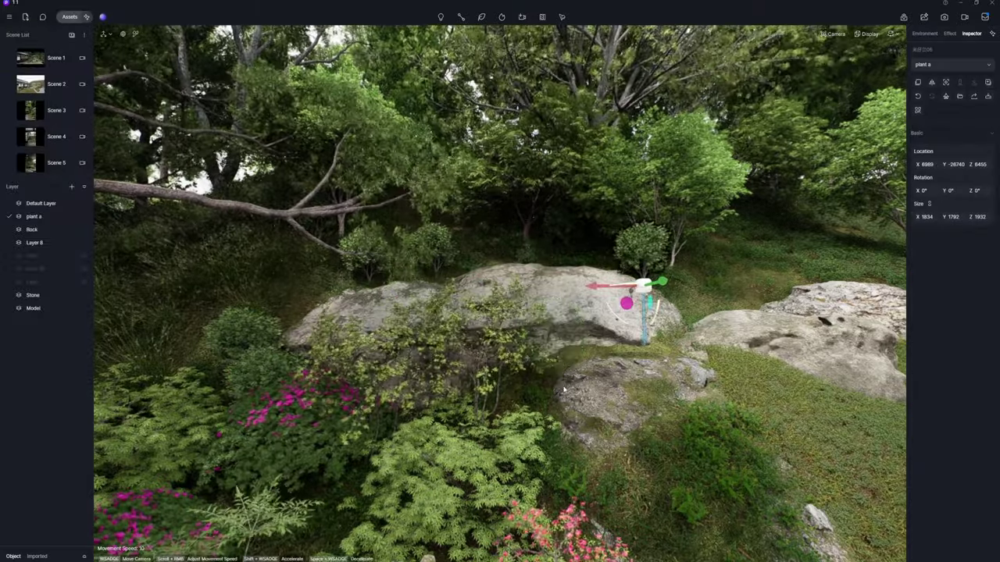
Add bushes at the lower right, moving them onto the grass behind and beside the rocks
left_click(218, 110)
left_click(770, 512)
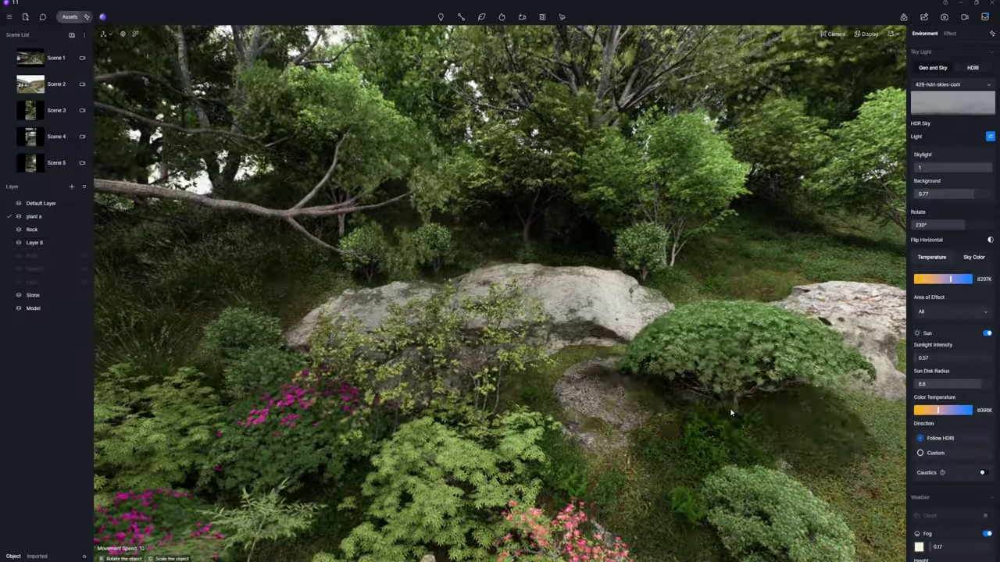
left_click(764, 435)
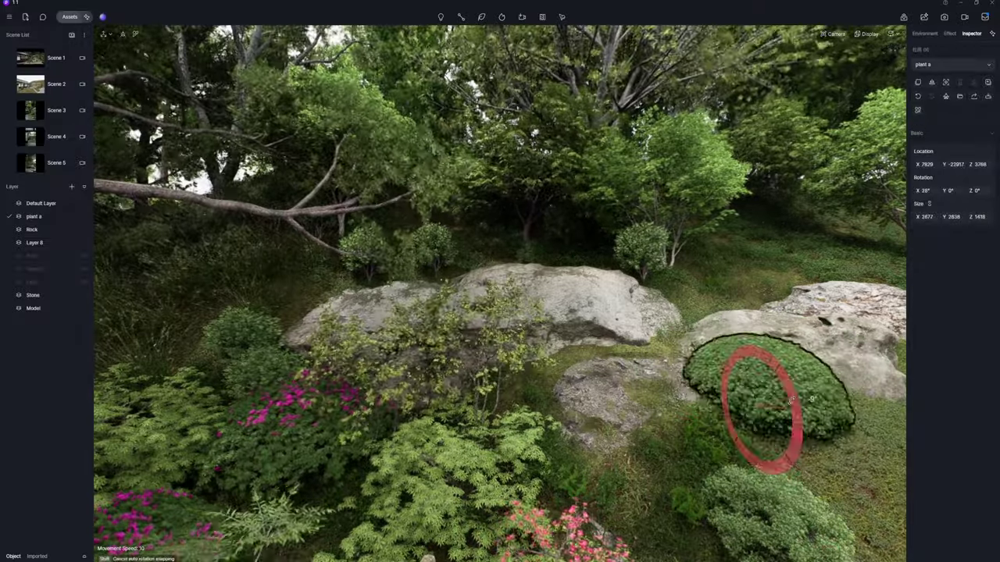
left_click_drag(764, 414, 781, 289)
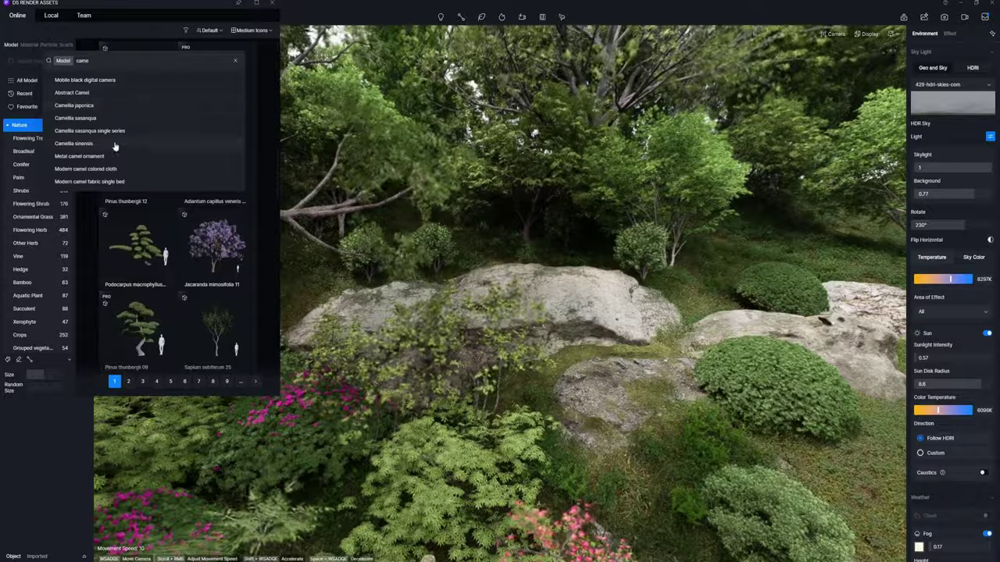
left_click(585, 338)
left_click_drag(565, 345, 673, 338)
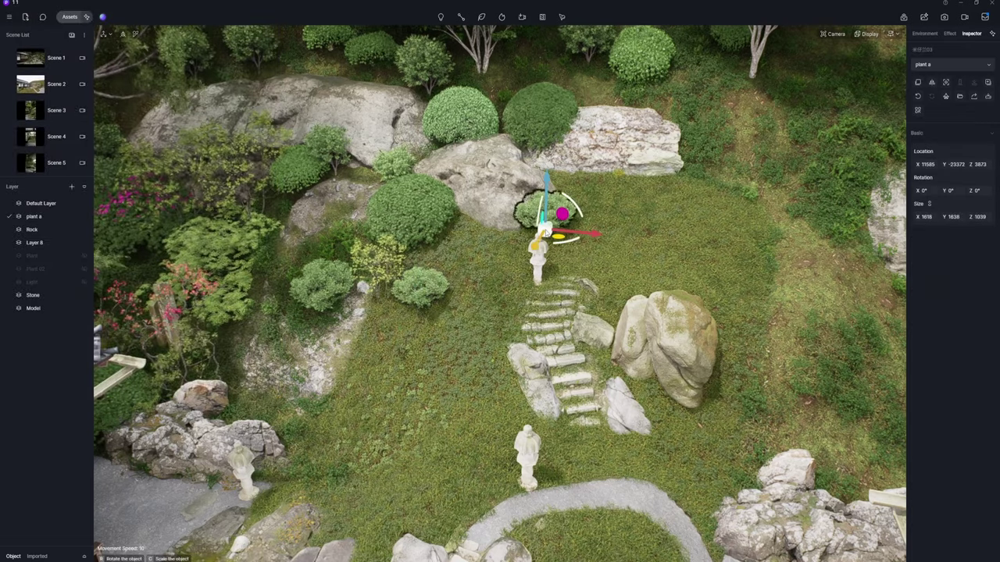
Search the asset library for more plants and place yellow-green plants beside the stone steps
left_click(70, 16)
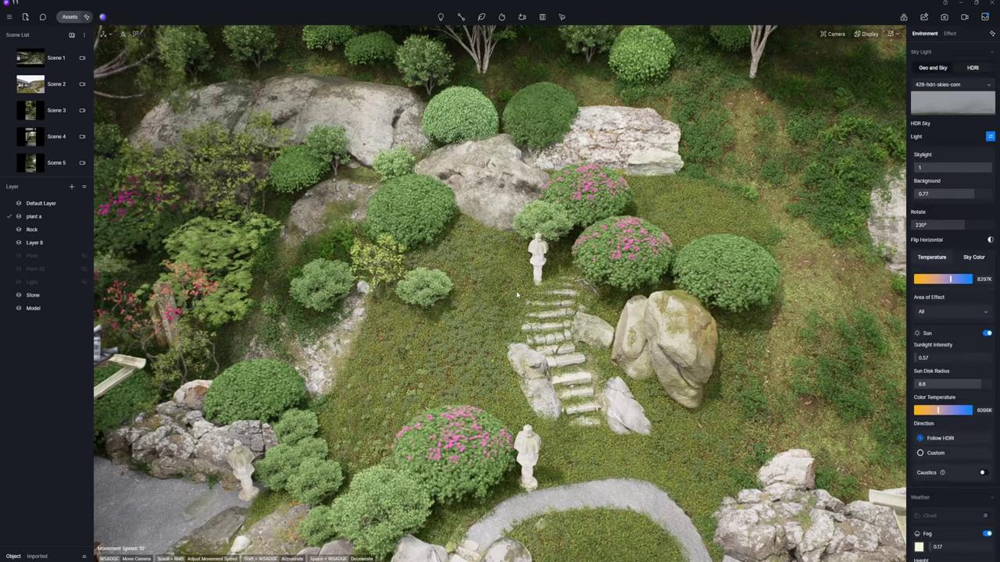
left_click(70, 16)
left_click(50, 62)
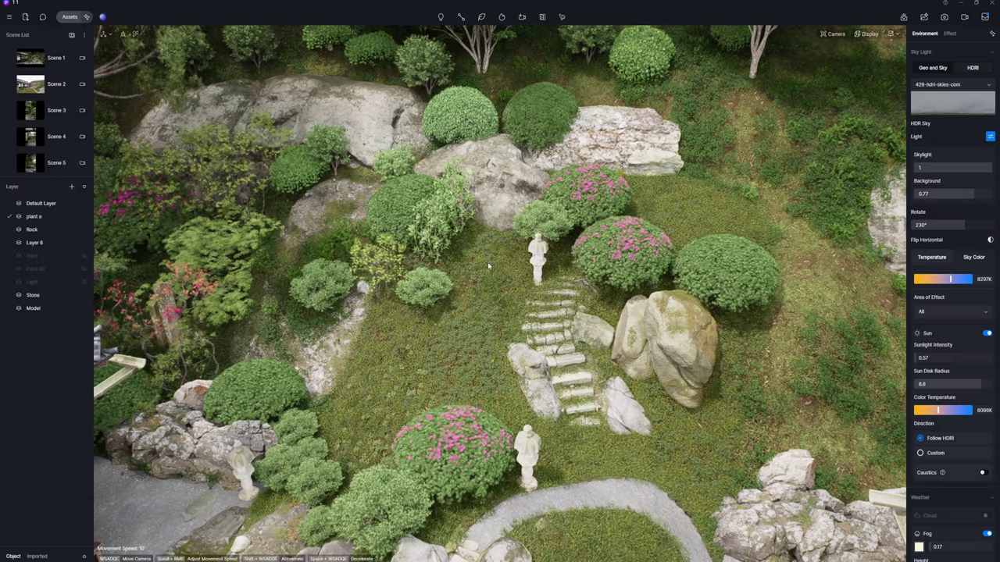
left_click(69, 16)
left_click(45, 63)
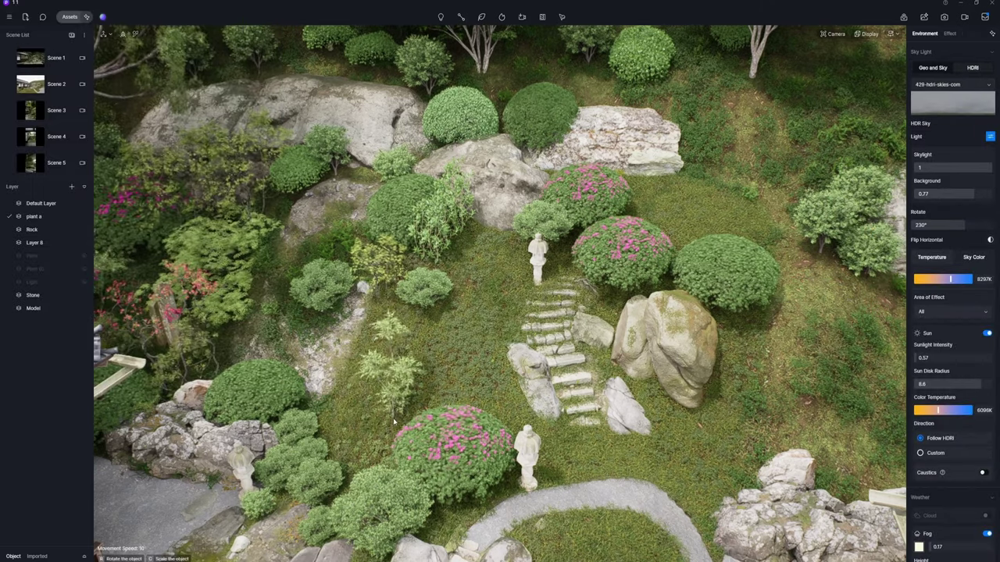
left_click(511, 359)
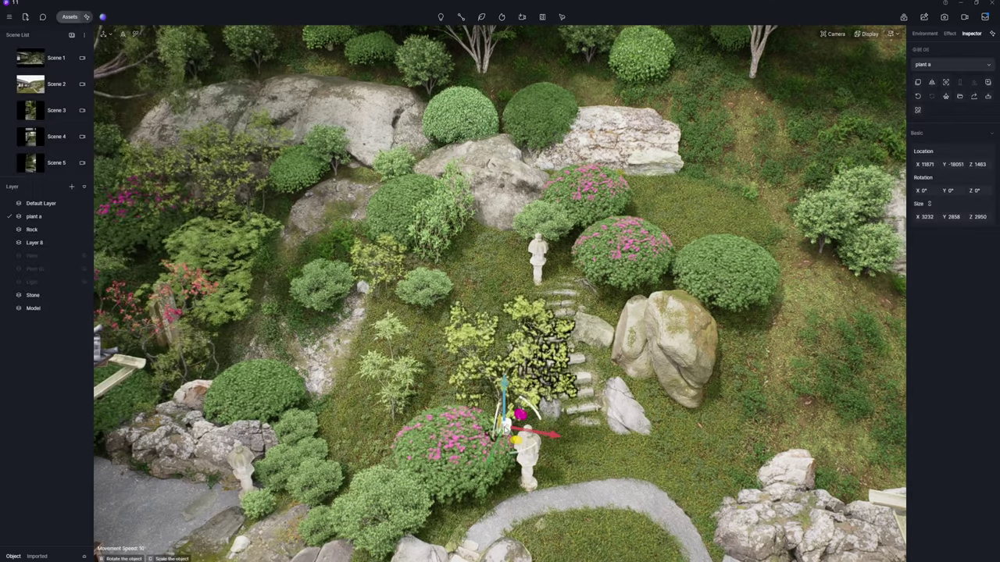
left_click(365, 440)
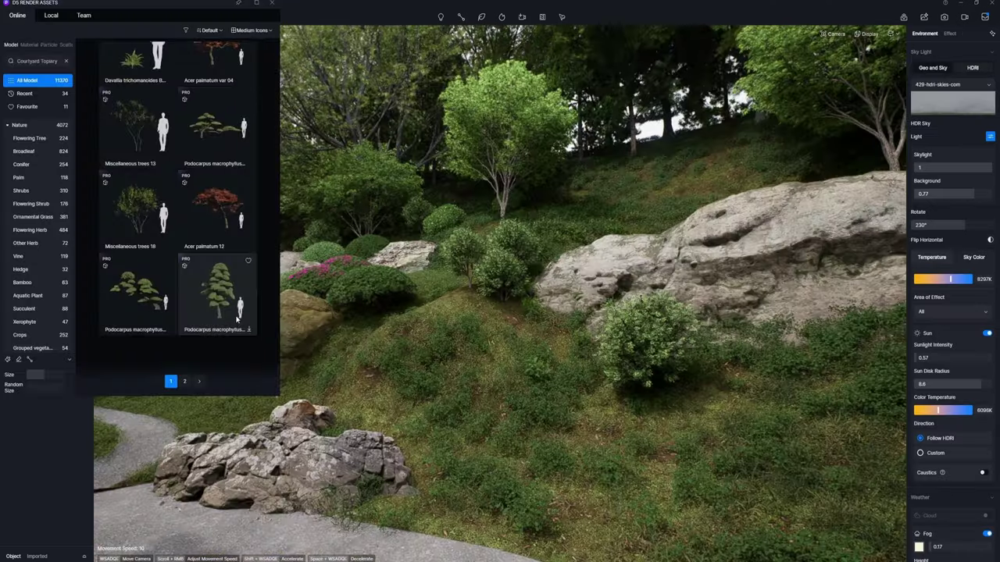
Place a dome bush in the foreground and rotate it to -9°
left_click(225, 222)
left_click(476, 449)
left_click_drag(476, 490, 504, 462)
Place a large spreading tree beside the rock pile by the path
left_click(70, 17)
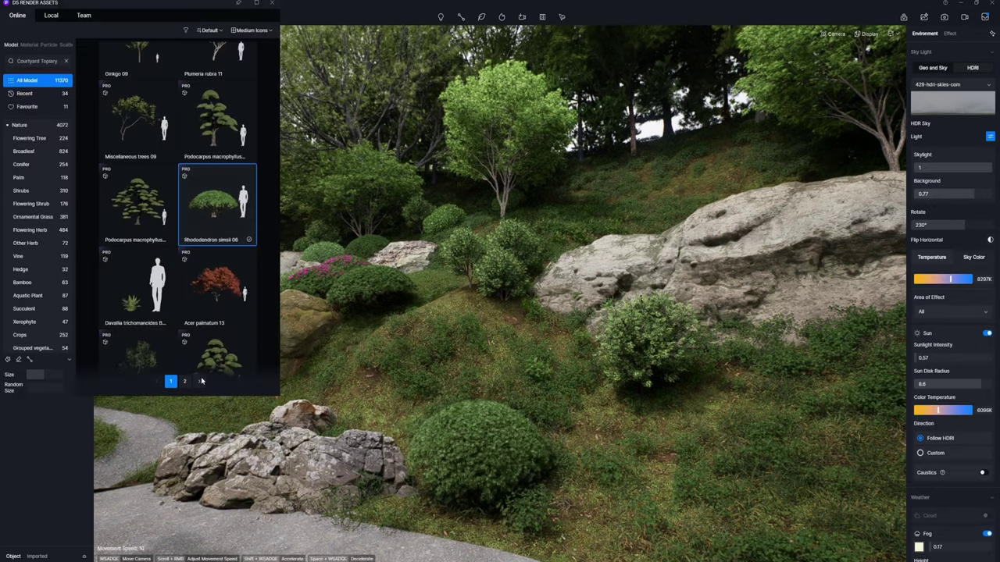
scroll(196, 234, "up", 2)
left_click(137, 249)
left_click(351, 428)
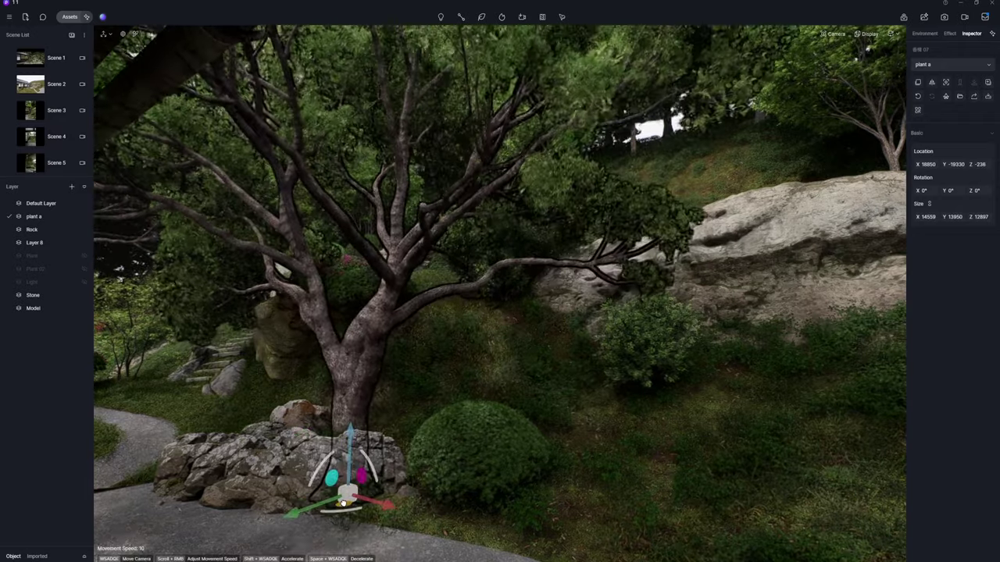
key("Escape")
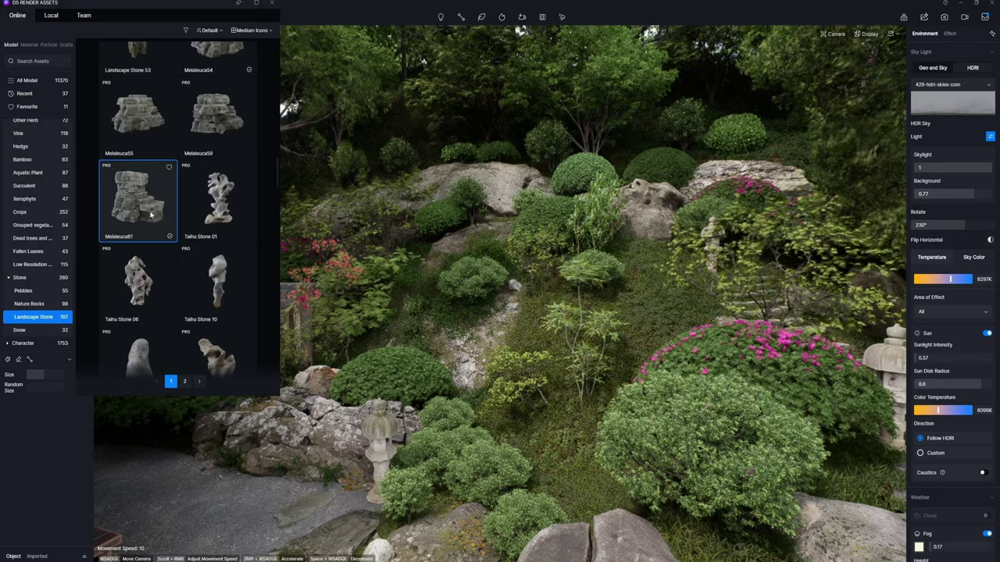
Place a rock pillar, a layered rock and a Melaleuca55 grey rock up the slope among the shrubs
left_click(594, 507)
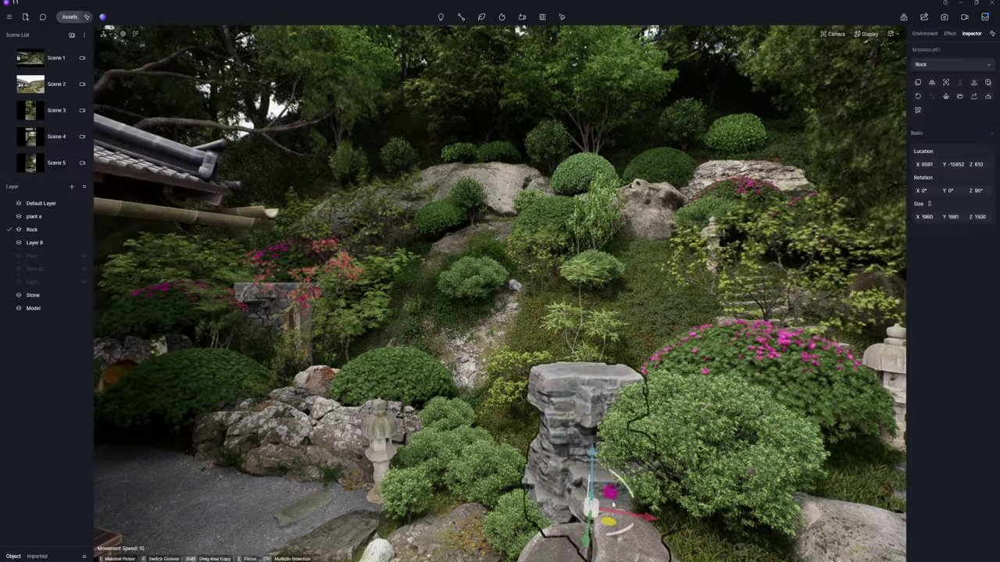
mouse_move(613, 506)
left_mouse_down()
mouse_move(617, 515)
mouse_move(605, 512)
left_mouse_up()
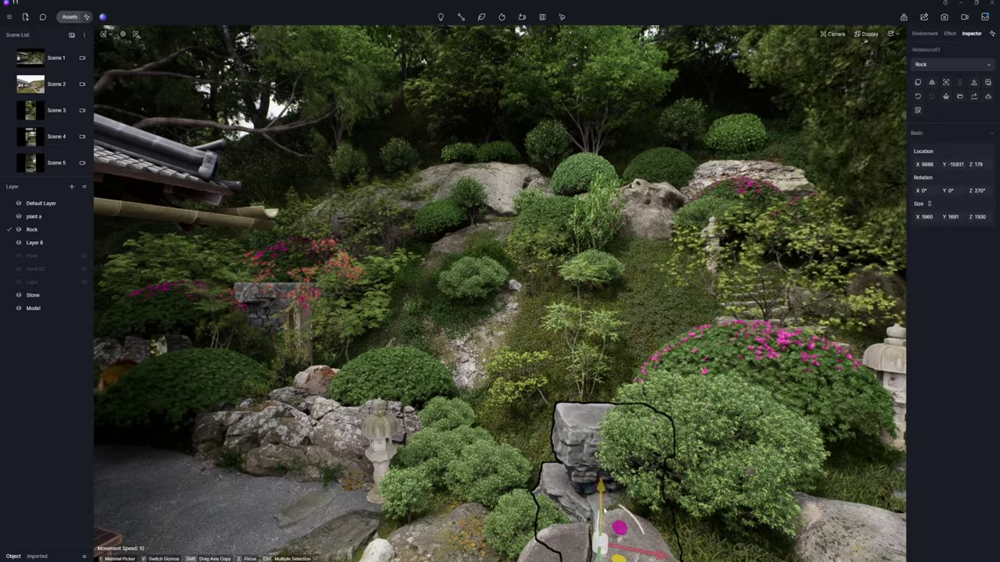
left_click(70, 17)
left_click_drag(138, 196, 528, 439)
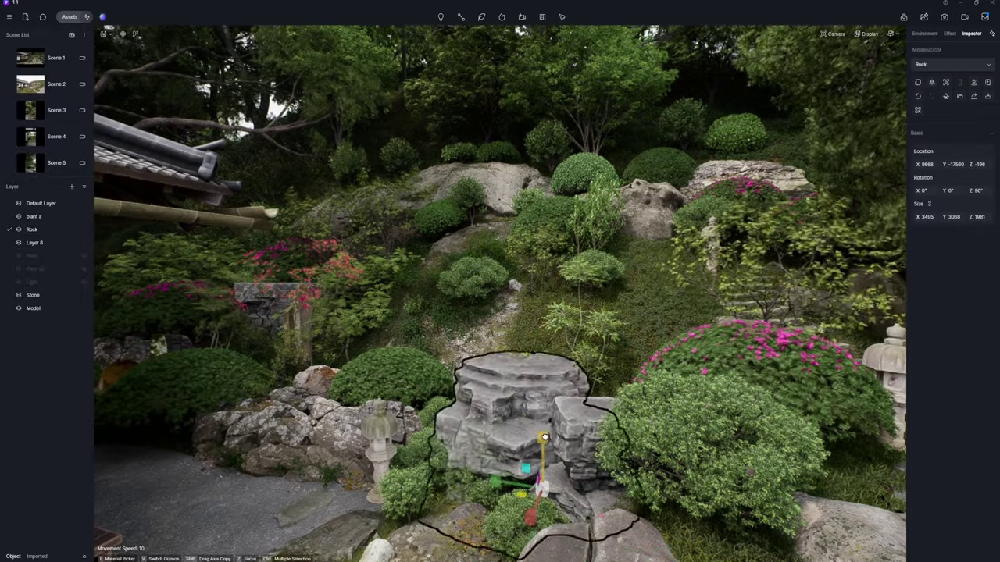
left_click(70, 16)
left_click(141, 187)
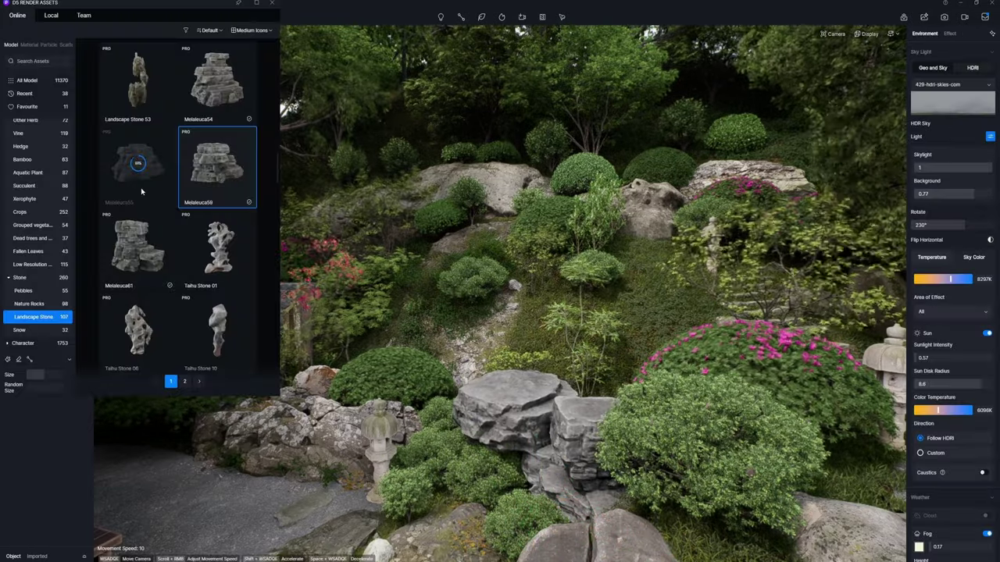
left_click_drag(141, 187, 600, 417)
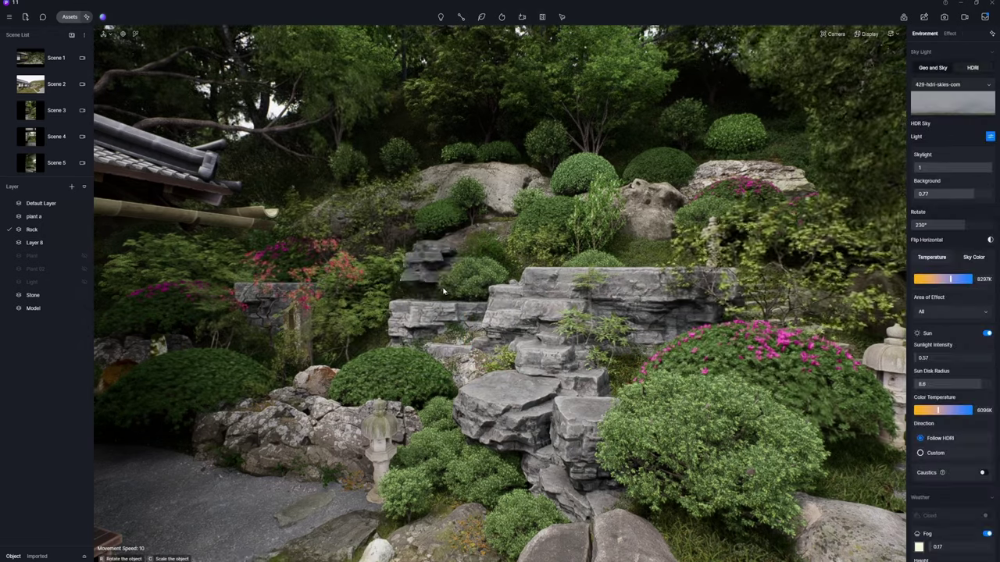
Check the rocks near the lantern, then add a stacked grey rock among the hillside shrubs
left_click(443, 291)
key("Escape")
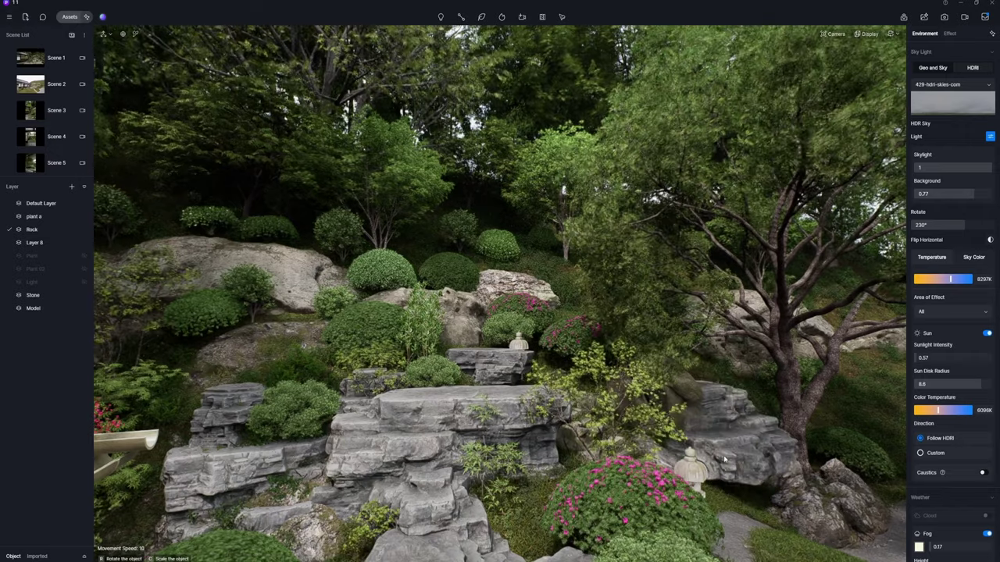
left_click(725, 453)
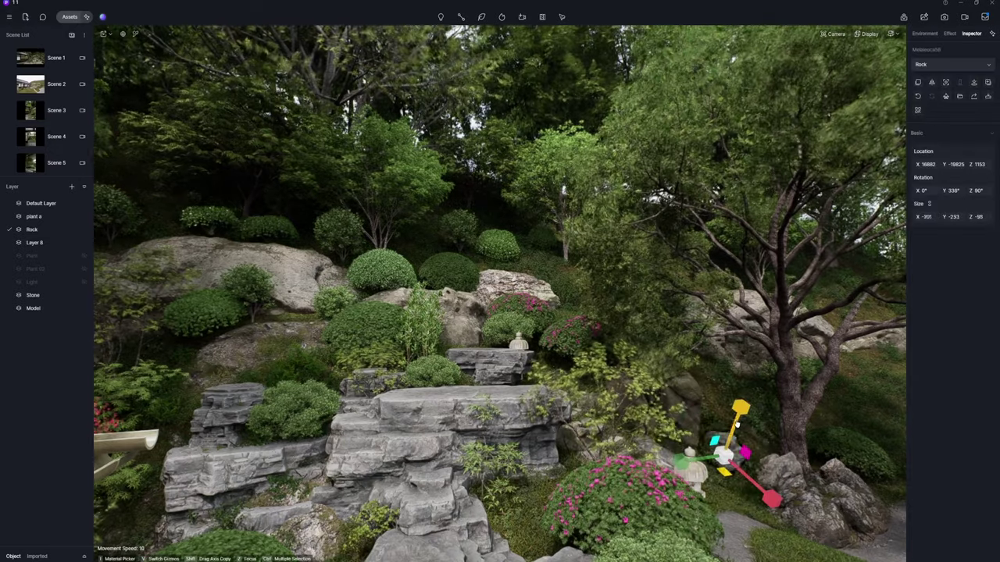
left_click(743, 443)
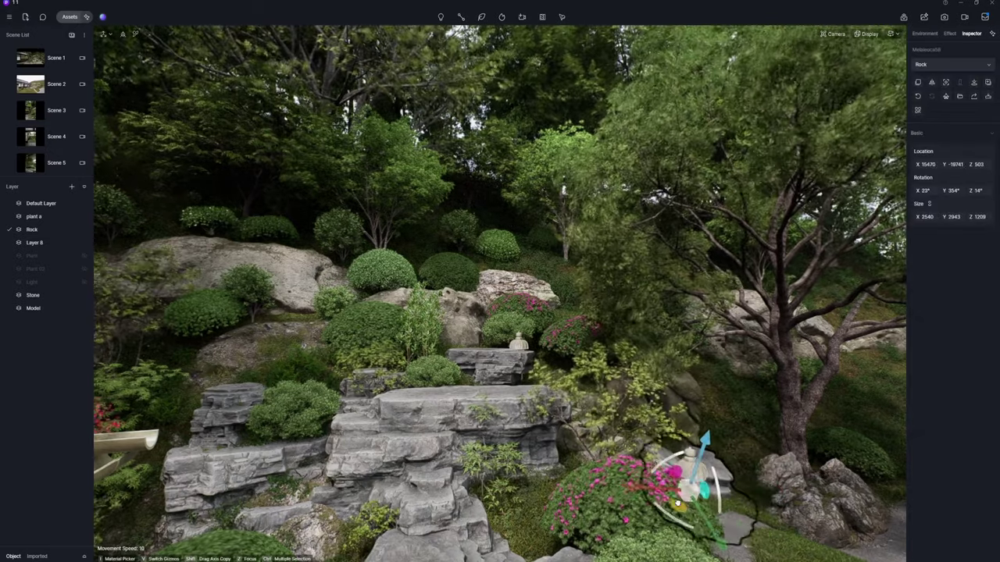
key("Escape")
left_click(69, 17)
left_click_drag(139, 156, 563, 273)
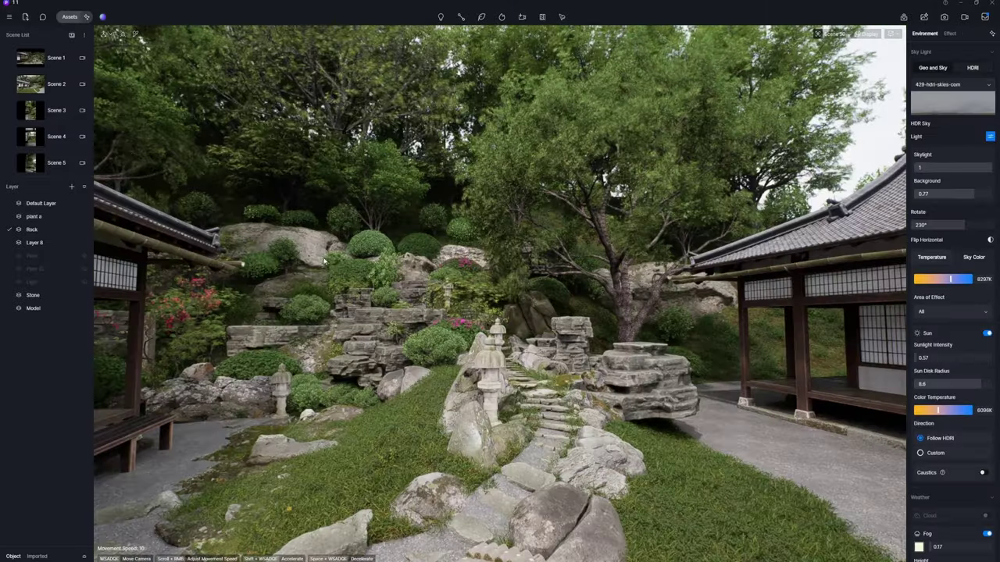
Place two Rhododendron shrubs, one right of the path and one on the lower-left lawn
left_click(69, 17)
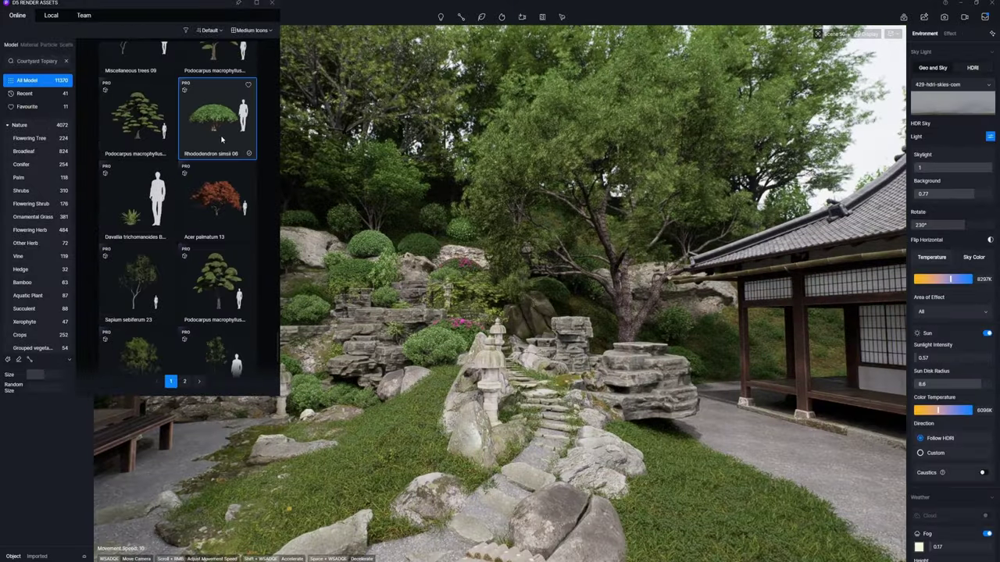
left_click_drag(221, 139, 645, 399)
key("Escape")
key("ctrl+v")
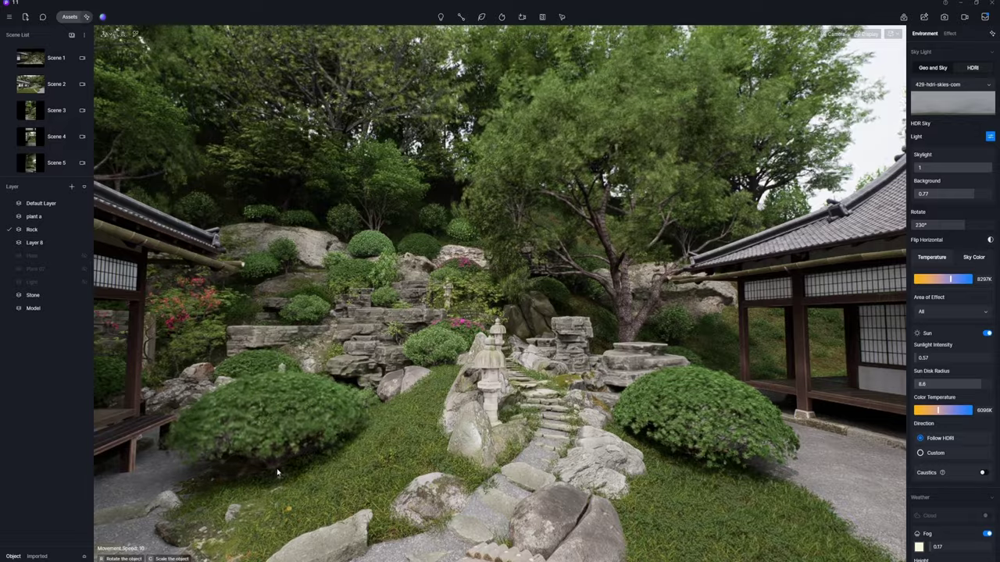
left_click(267, 446)
key("Escape")
Add two Blechnum ferns beside the path and by the steps
left_click(69, 16)
left_click_drag(219, 242, 617, 489)
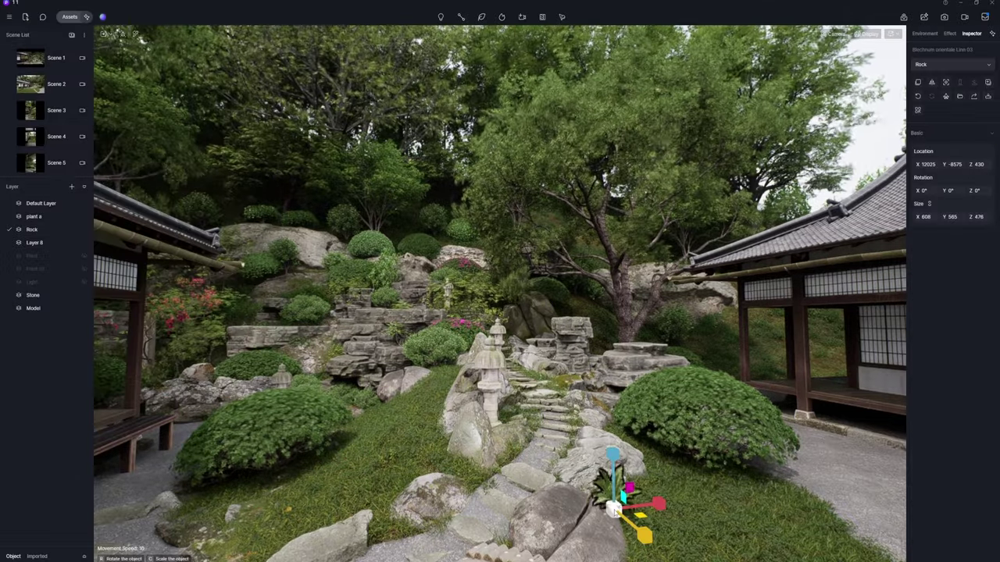
left_click(70, 16)
left_click_drag(219, 242, 537, 426)
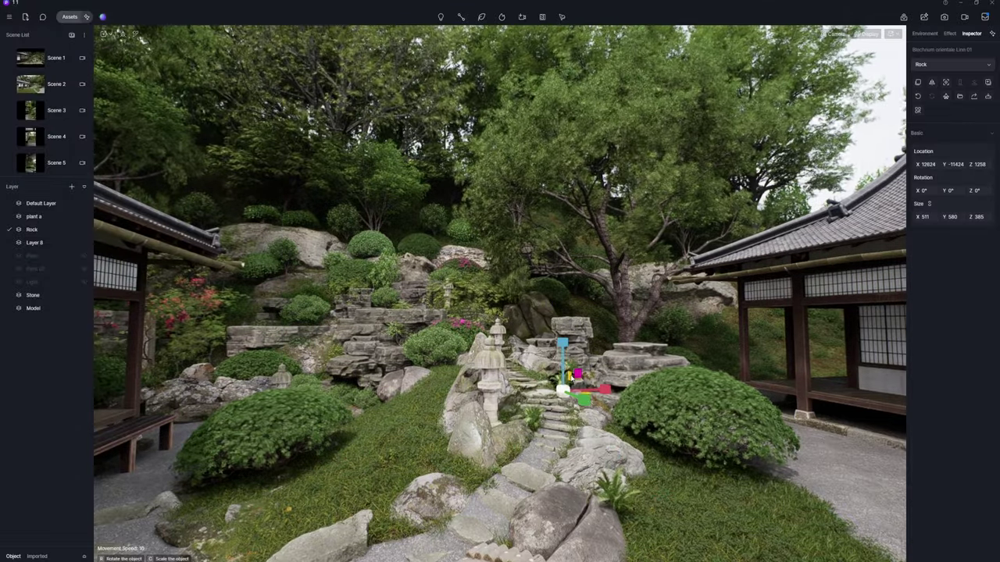
key("Escape")
Place the Pinus thunbergii 11 pine and a Santolina grass tuft near the lantern
left_click(70, 16)
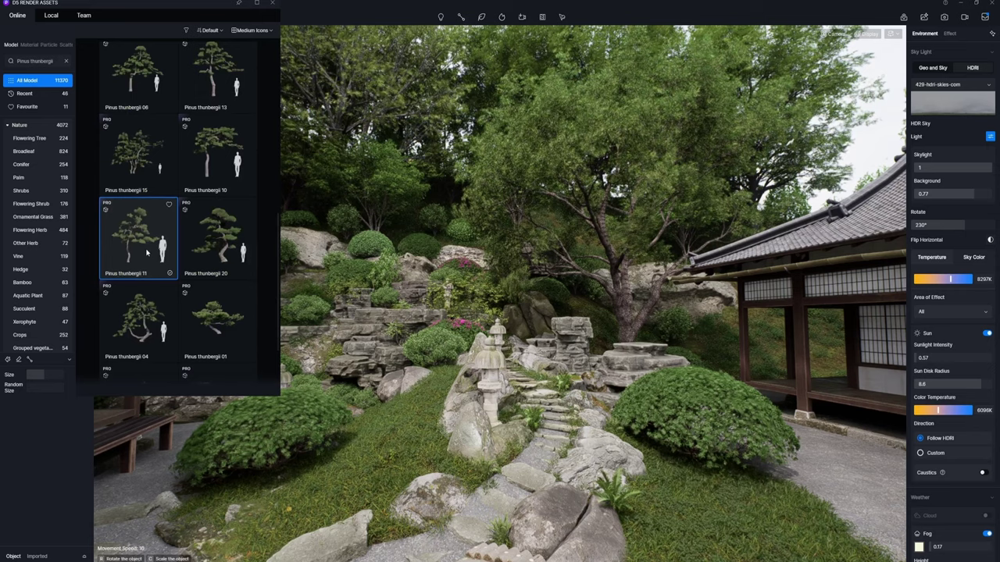
left_click_drag(146, 251, 448, 369)
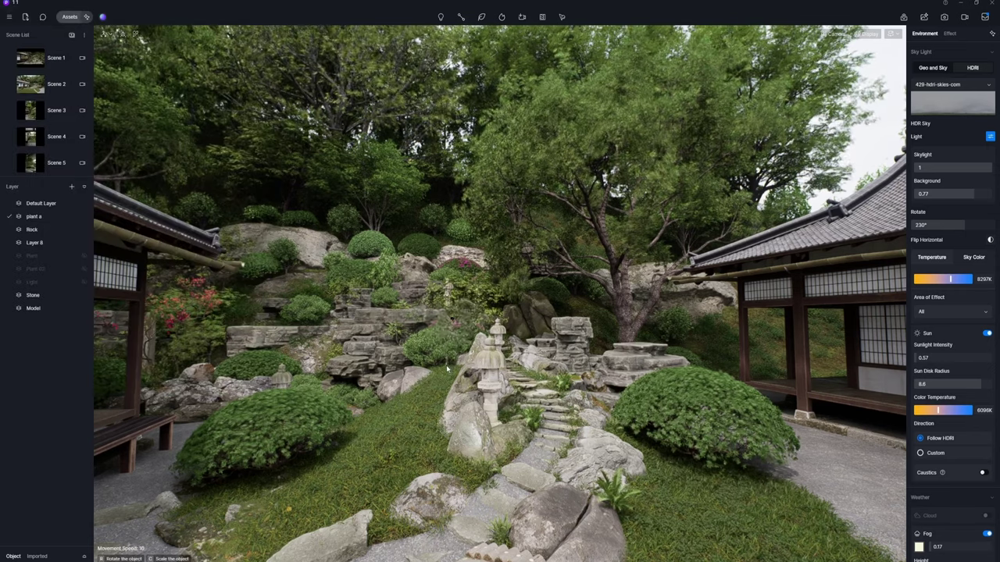
left_click(69, 16)
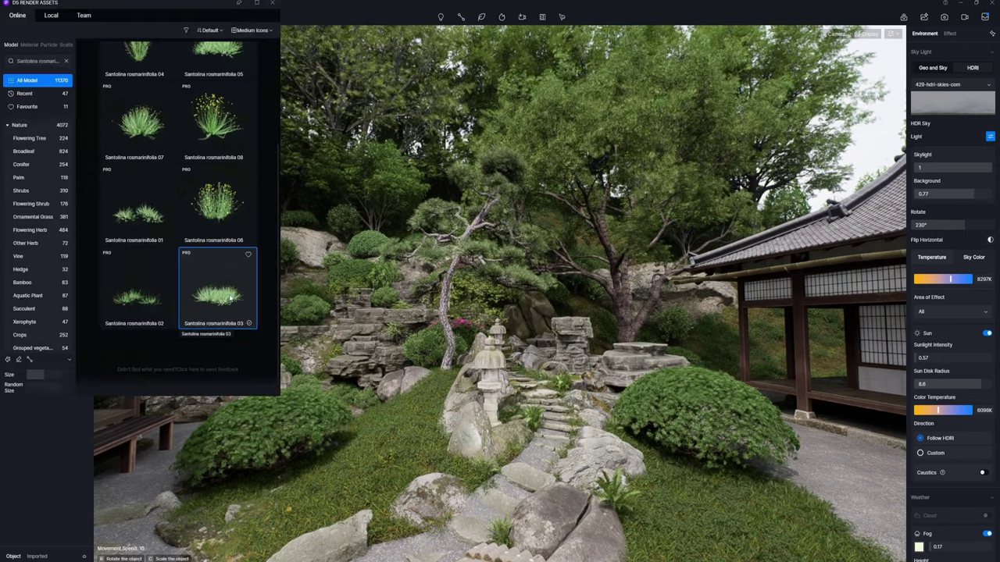
left_click_drag(216, 290, 443, 367)
key("Escape")
Place a Nandina domestica plant at lower left from Courtyard Topiary results and rotate it
left_click(70, 17)
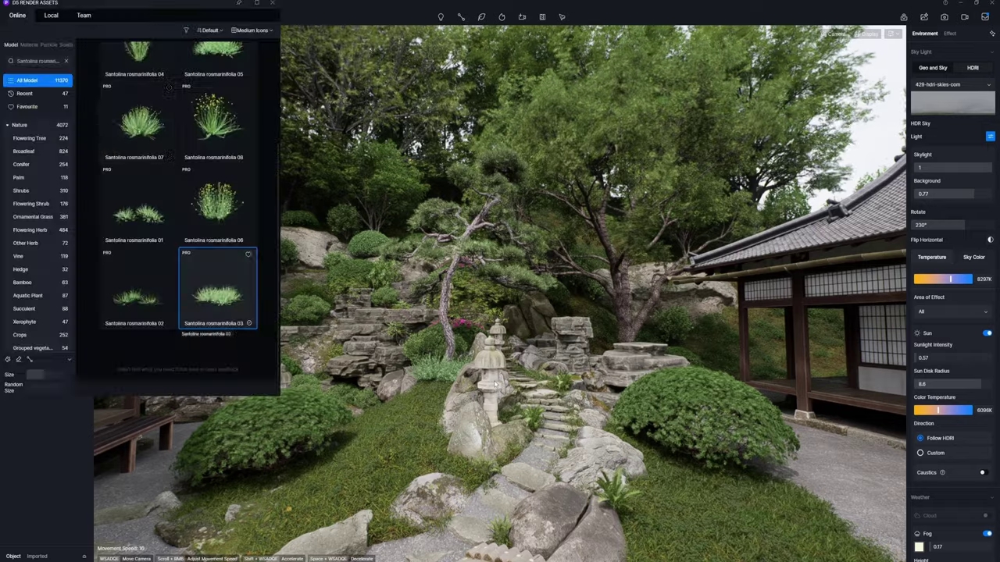
left_click(39, 60)
left_click(78, 78)
left_click_drag(226, 124, 369, 488)
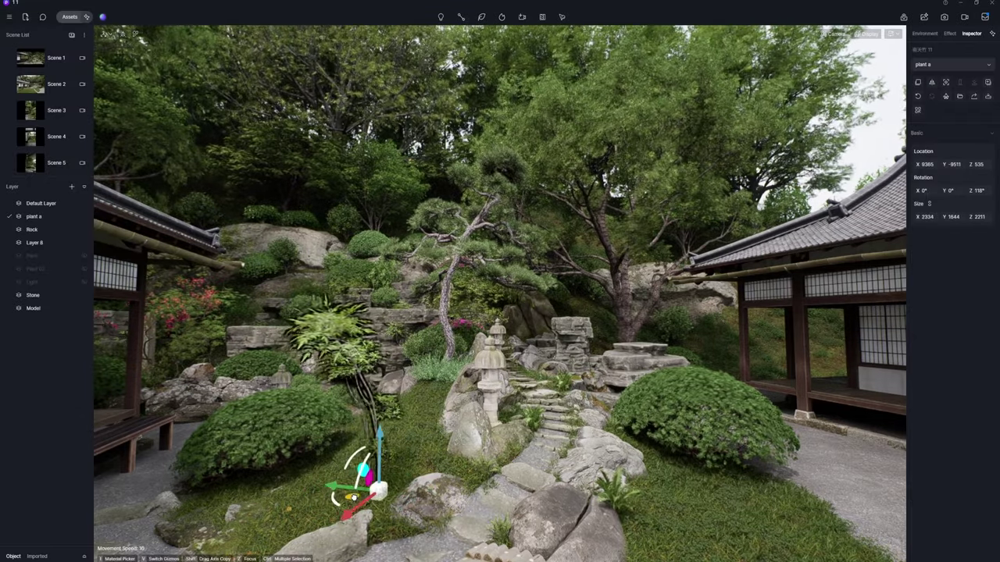
key("Escape")
left_click(324, 508)
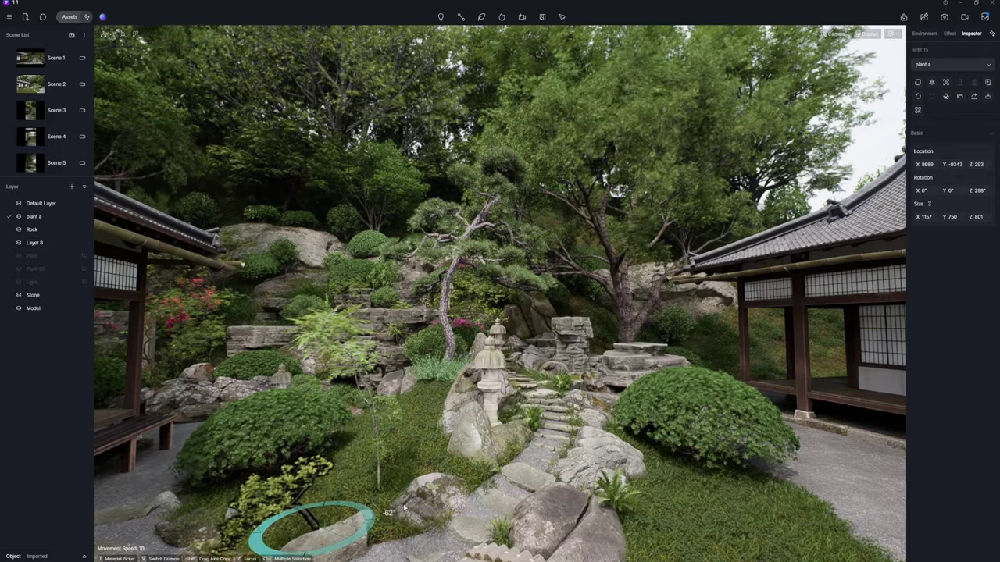
left_click_drag(364, 478, 363, 488)
key("Escape")
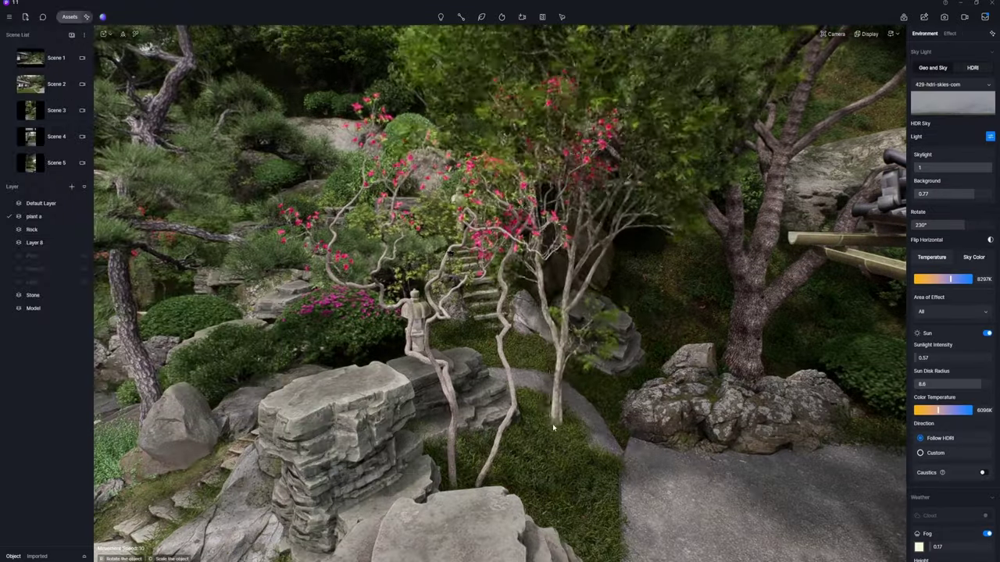
left_click(552, 423)
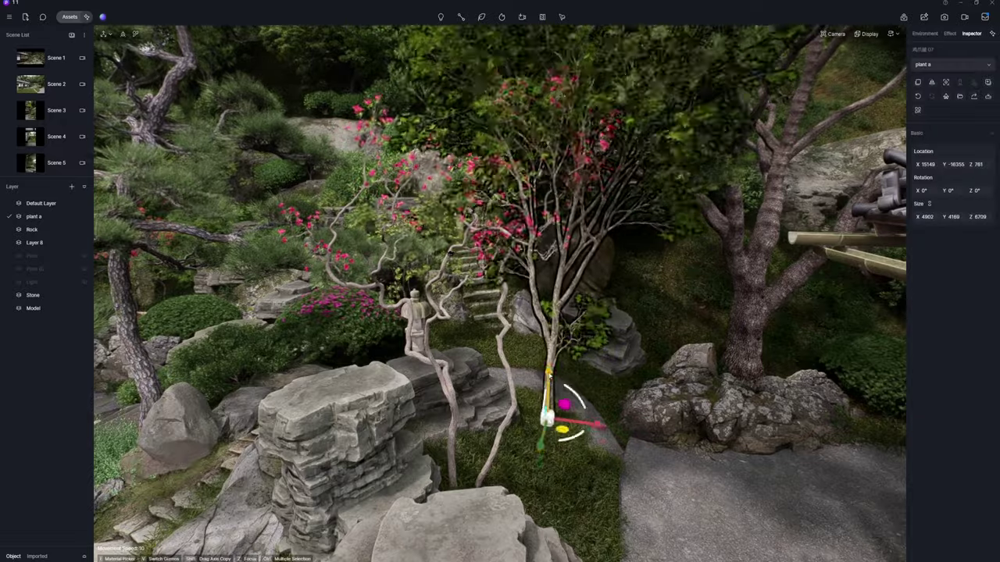
key("Escape")
In Scene 2, place two trees on the lawn before the house, replacing one
left_click(38, 85)
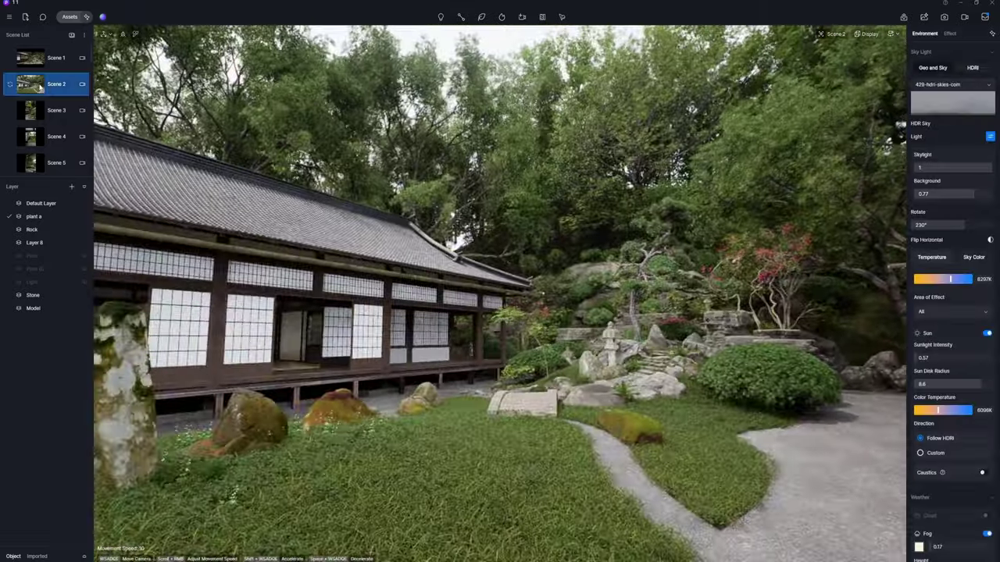
left_click(689, 389)
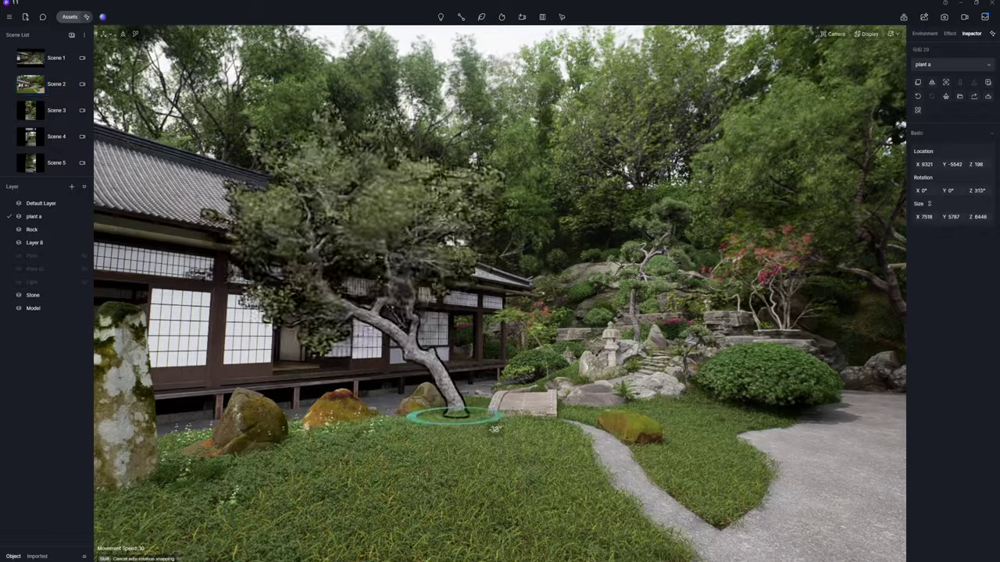
left_click(458, 418)
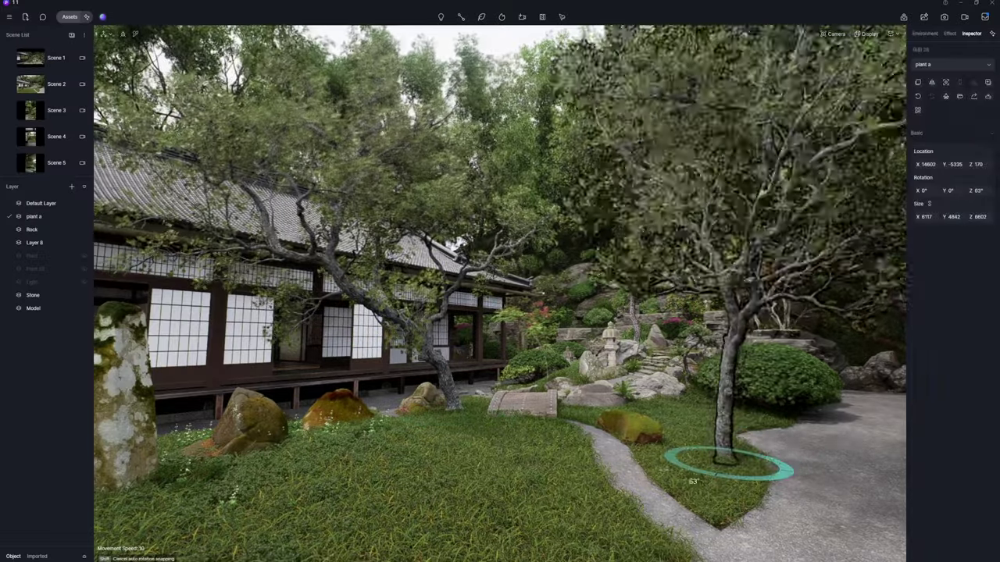
left_click(726, 462)
left_click(641, 449)
Add a pine turned 90°, another turned pine by the mossy rocks, and a leafy shrub
left_click(69, 16)
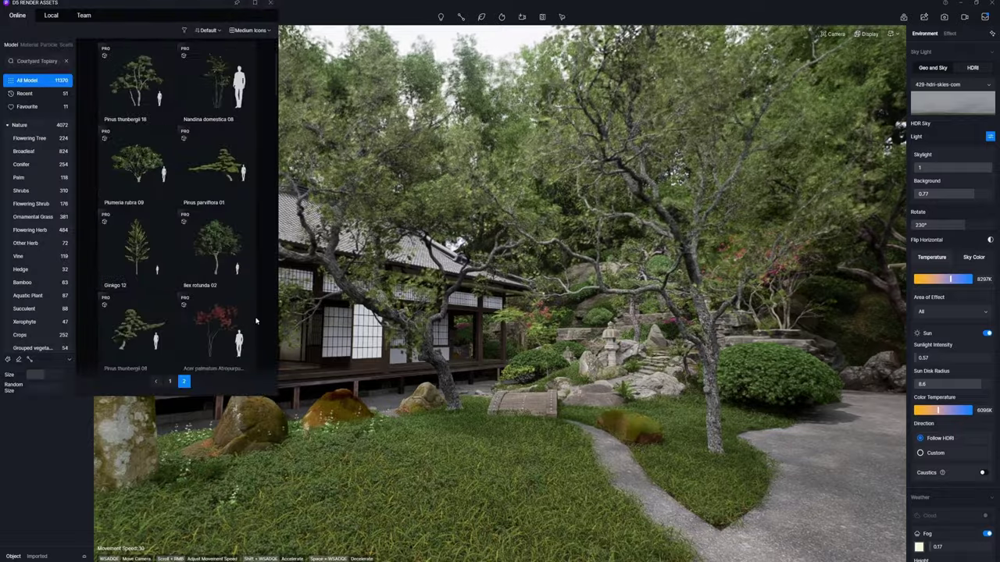
left_click(216, 161)
left_click(295, 426)
left_click(275, 408)
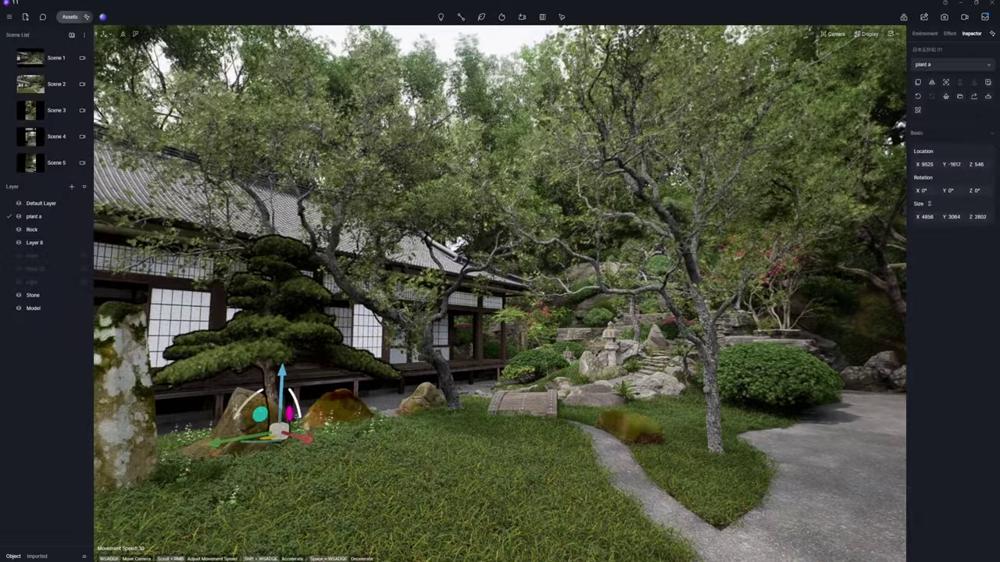
left_click_drag(279, 402, 367, 428)
left_click(386, 428)
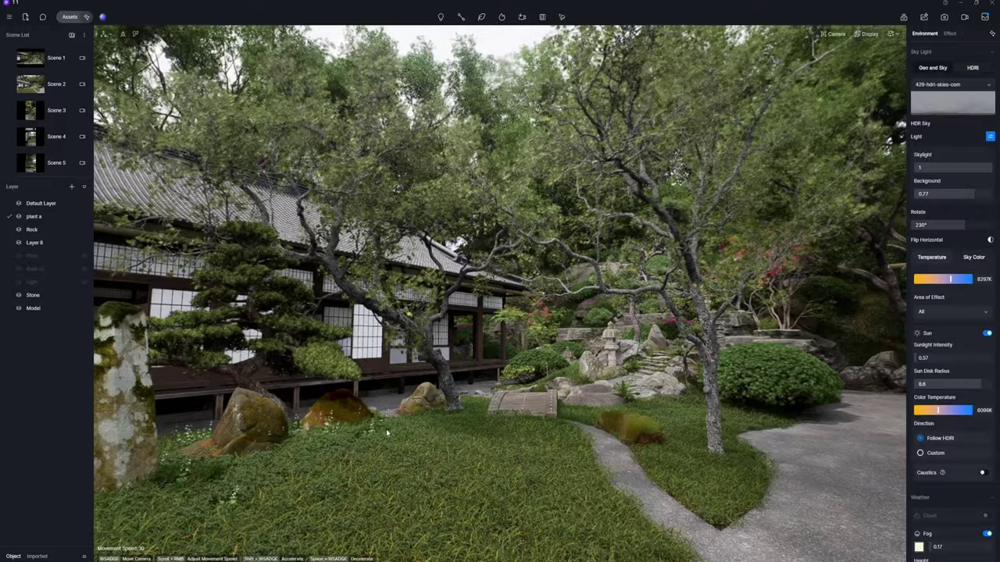
left_click_drag(665, 435, 716, 446)
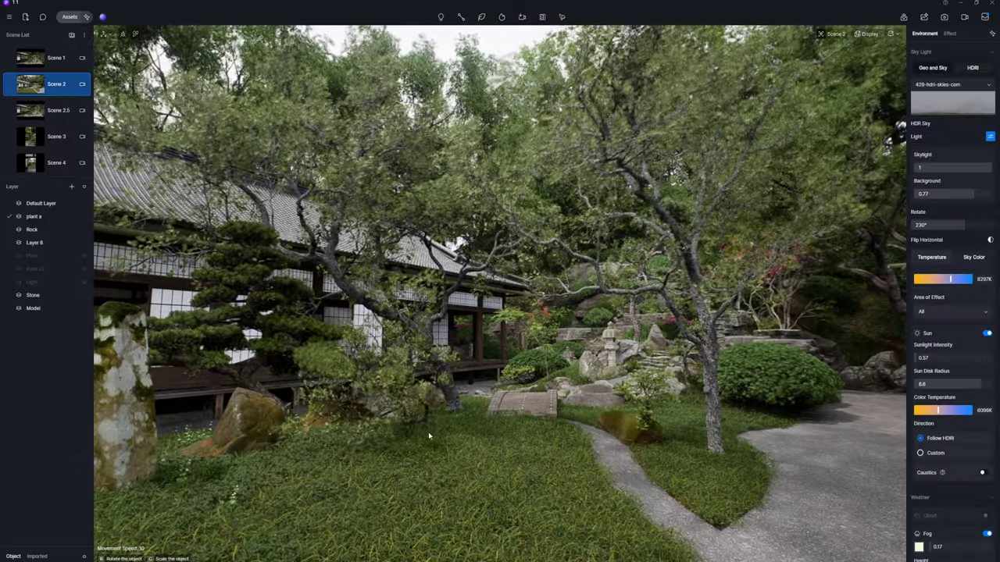
left_click(428, 436)
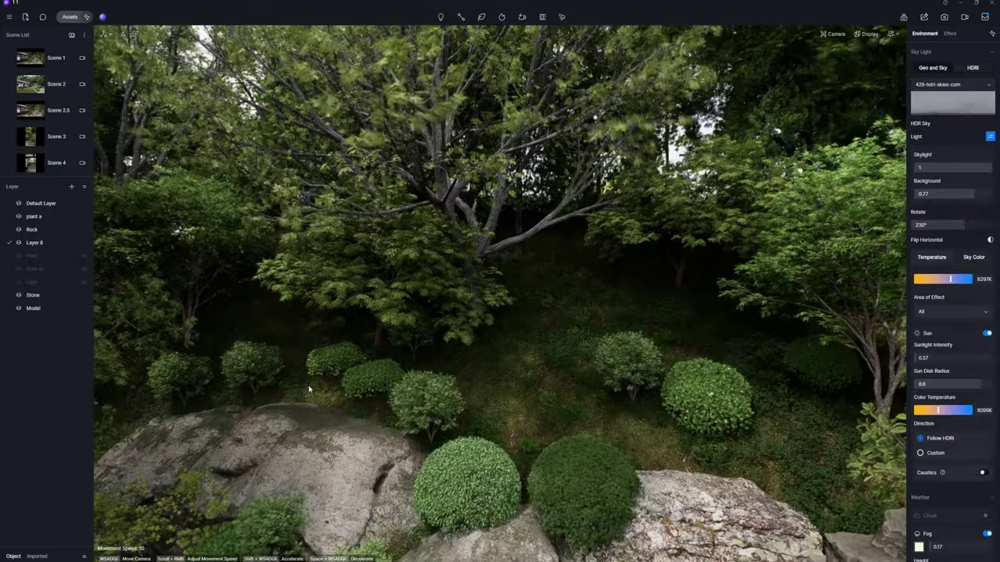
Place a lattice fence section on the hillside, copy it rightward, and return to Scene 2
left_click(309, 388)
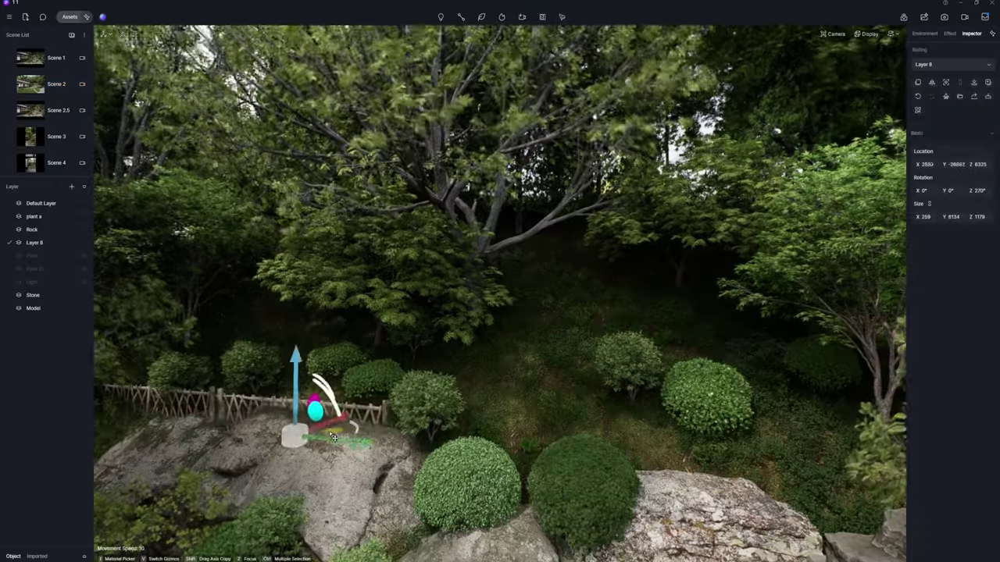
left_click_drag(343, 430, 823, 380, "shift")
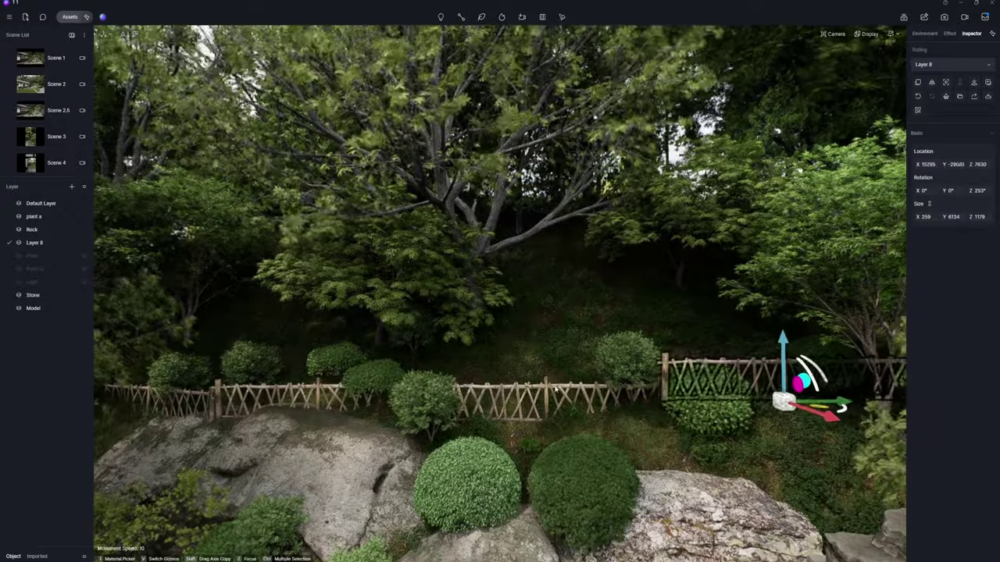
left_click(323, 367)
left_click(39, 86)
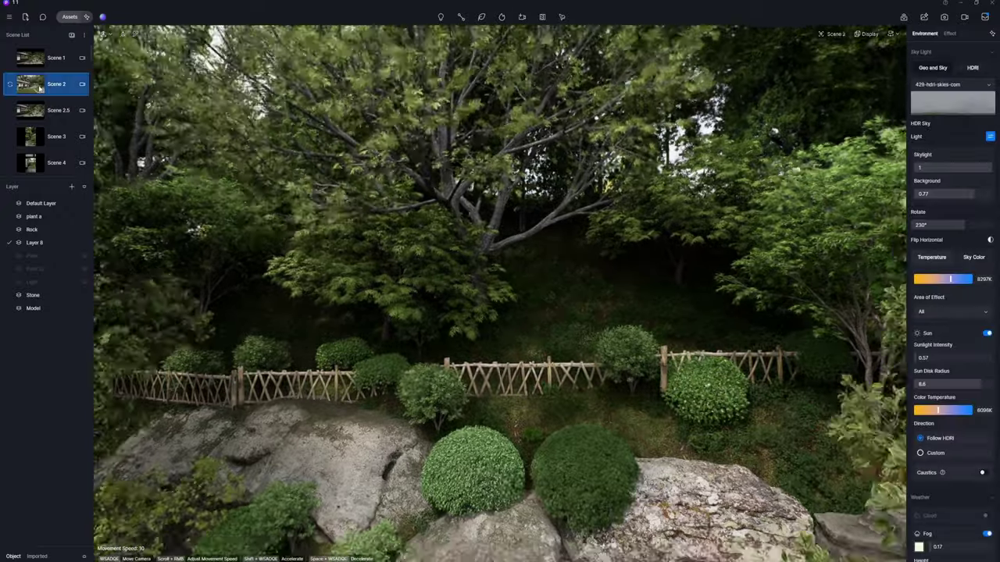